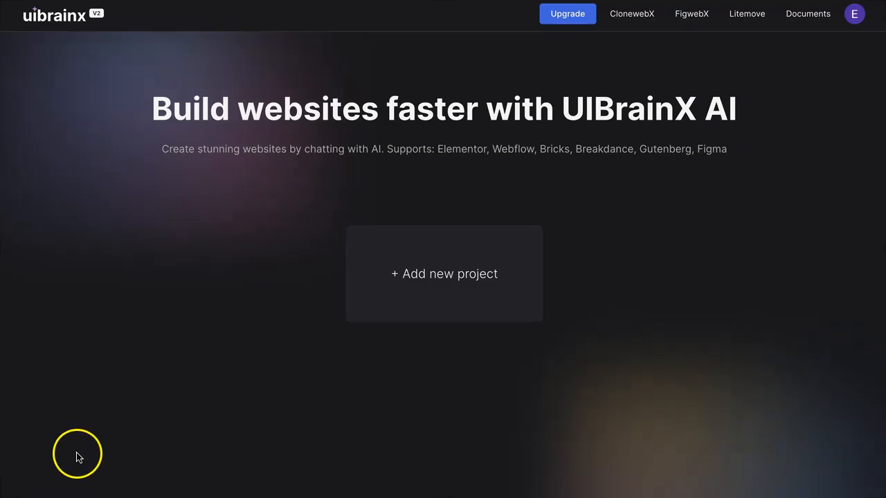
# Create a new project for the dentist website and start it from a blank page.
pyautogui.click(429, 281)
pyautogui.click(377, 243)
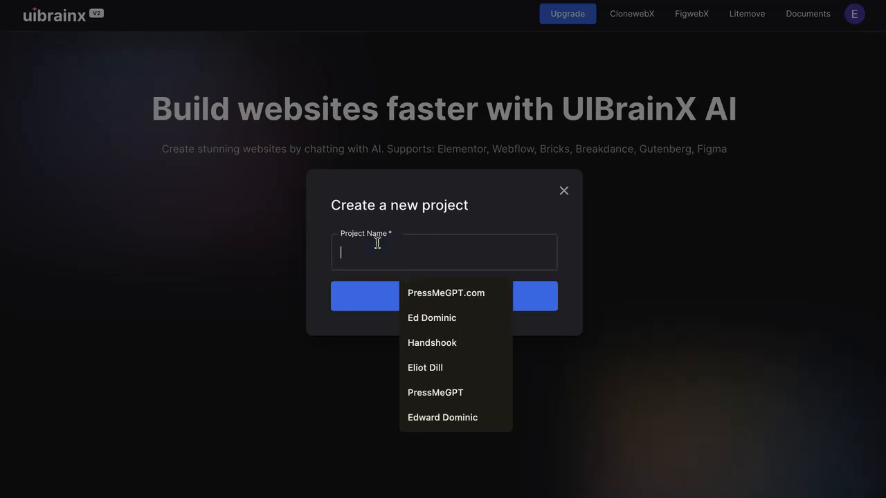
pyautogui.write('Dentist')
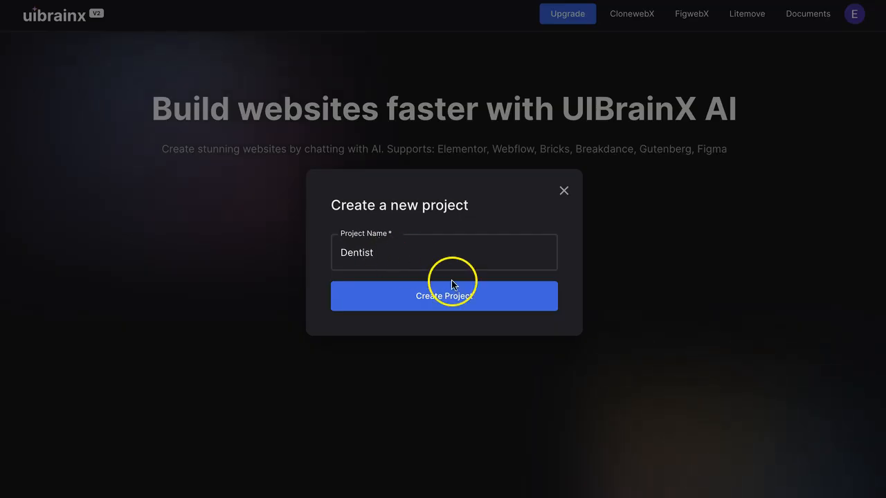
pyautogui.click(444, 308)
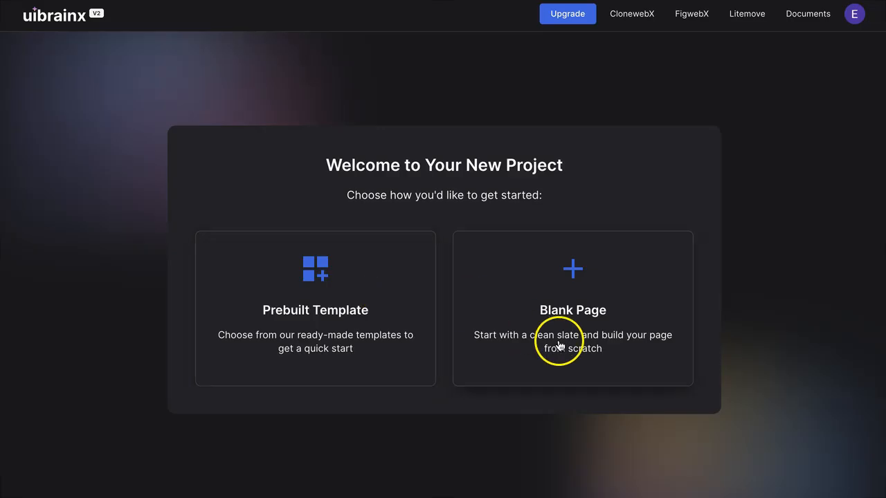
pyautogui.click(578, 301)
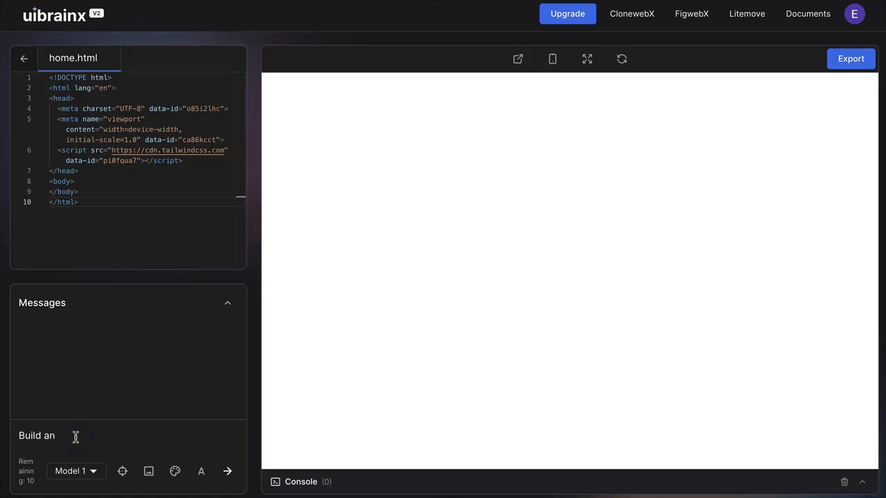
# Prompt the AI with Model 1: "Build a website for a dentist. My logo colors are navy blue and light blue. I offer routine cleanings, elective dental work, and fillings.".
pyautogui.write('a dentist. My ')
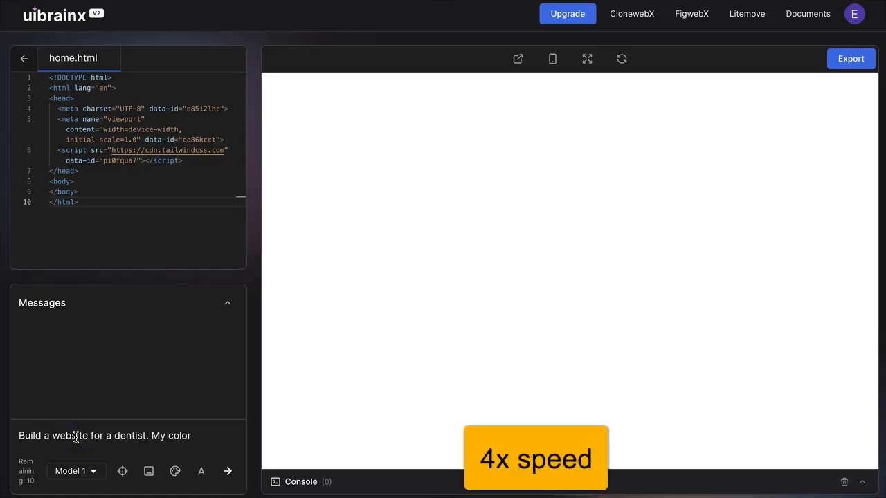
pyautogui.write('logo colors are navy blue and light blue')
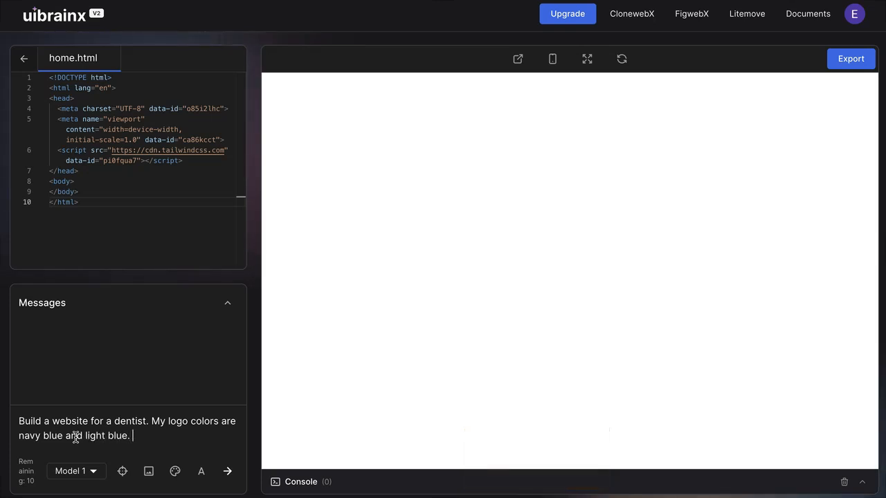
pyautogui.write('. I offer routine cleanings, elective dental work, and fillings.')
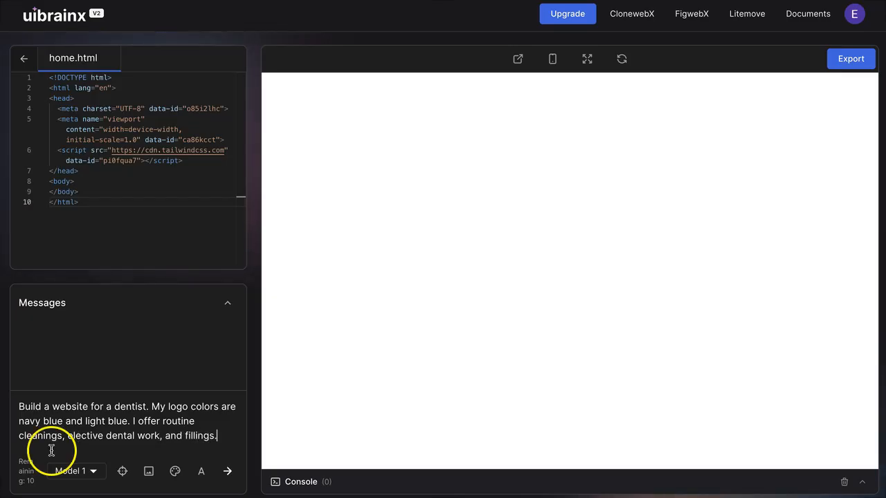
pyautogui.click(69, 471)
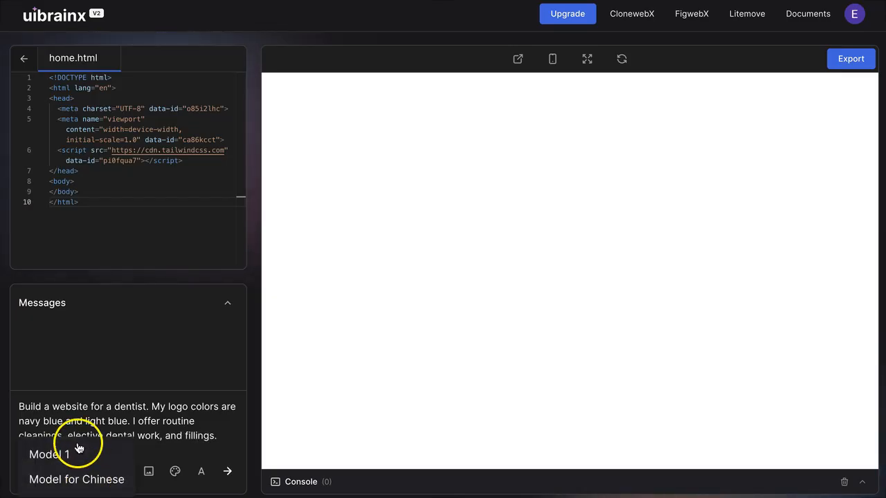
pyautogui.click(58, 456)
pyautogui.click(70, 476)
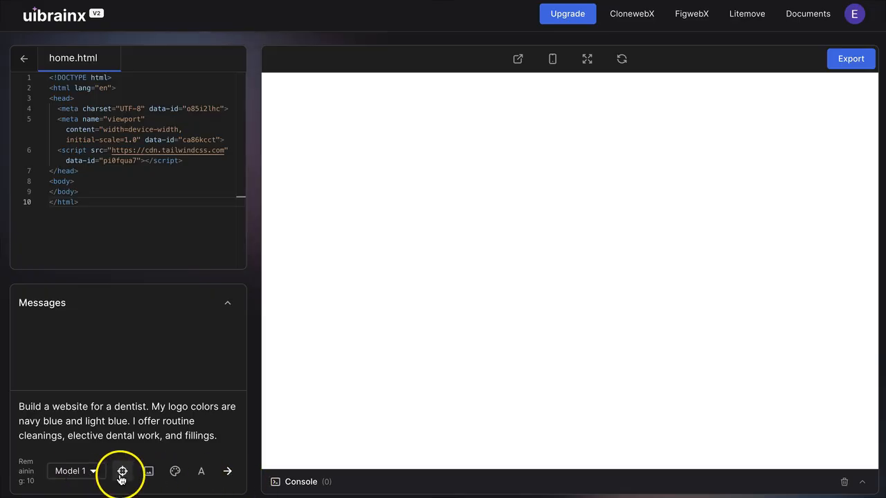
pyautogui.click(229, 473)
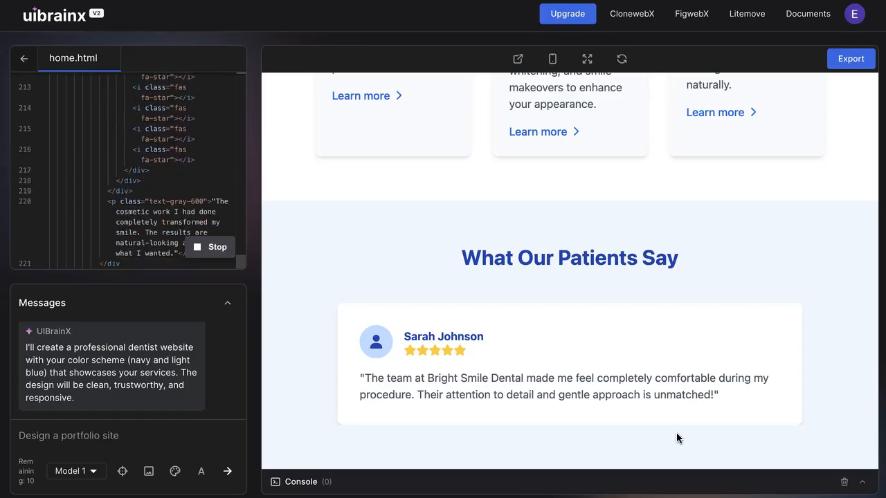
# Scroll through the generated dentist website from the header down to the services section.
pyautogui.click(567, 348)
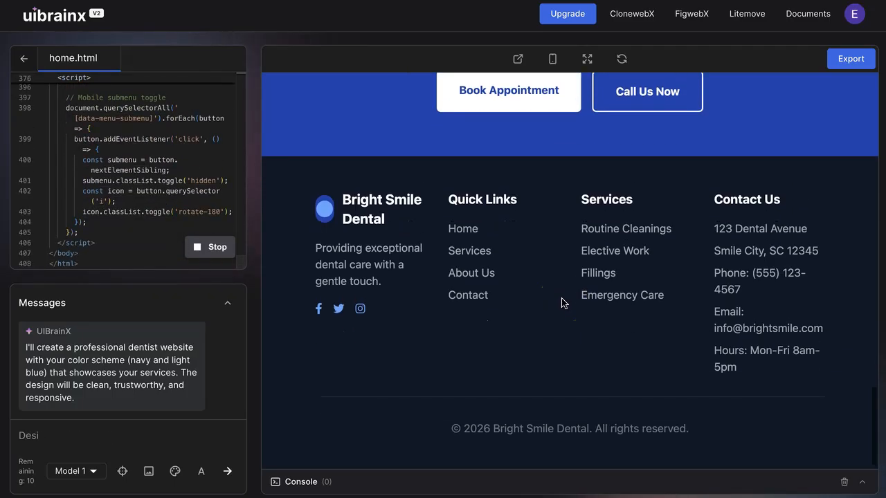
pyautogui.scroll(3, 562, 303)
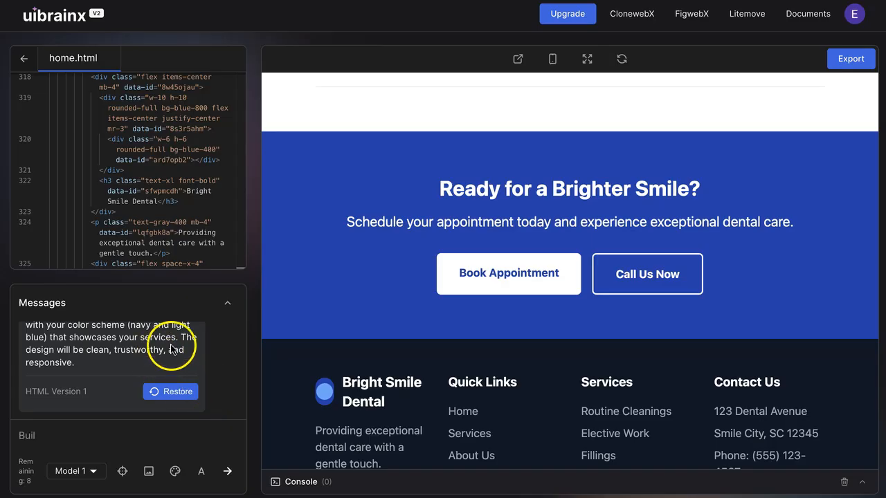
pyautogui.scroll(5, 602, 300)
pyautogui.scroll(10, 601, 296)
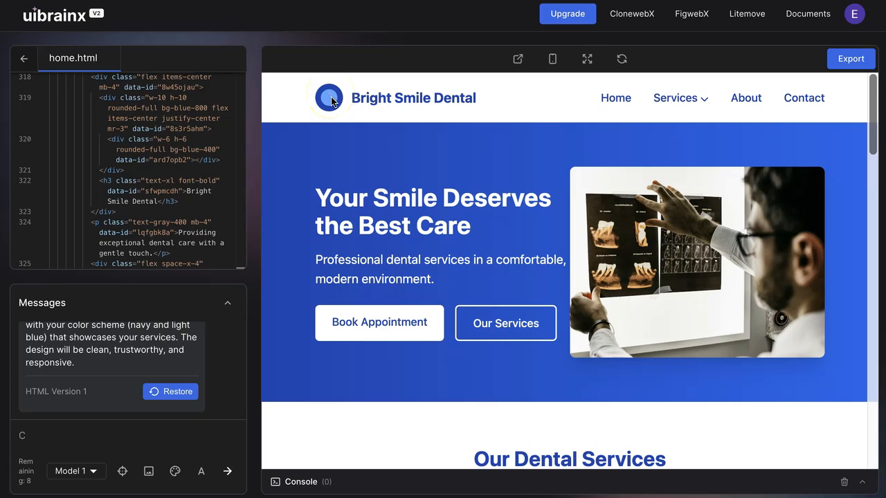
pyautogui.moveTo(695, 104)
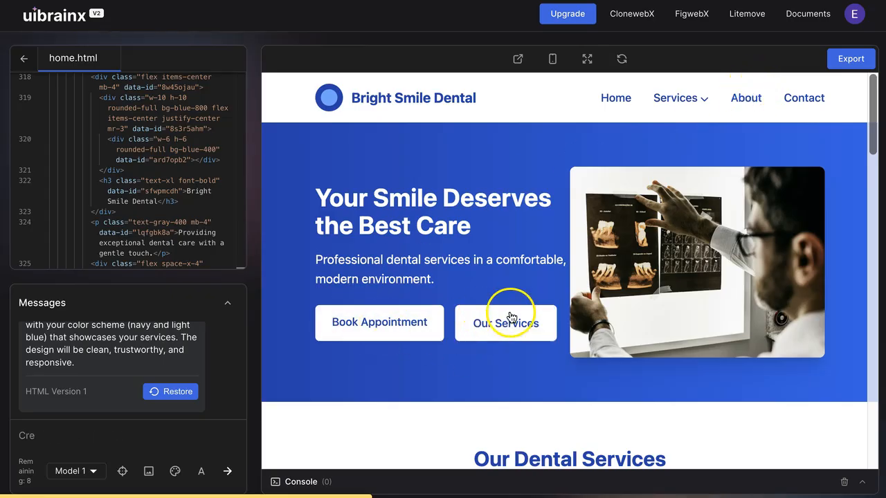
pyautogui.scroll(-3, 567, 345)
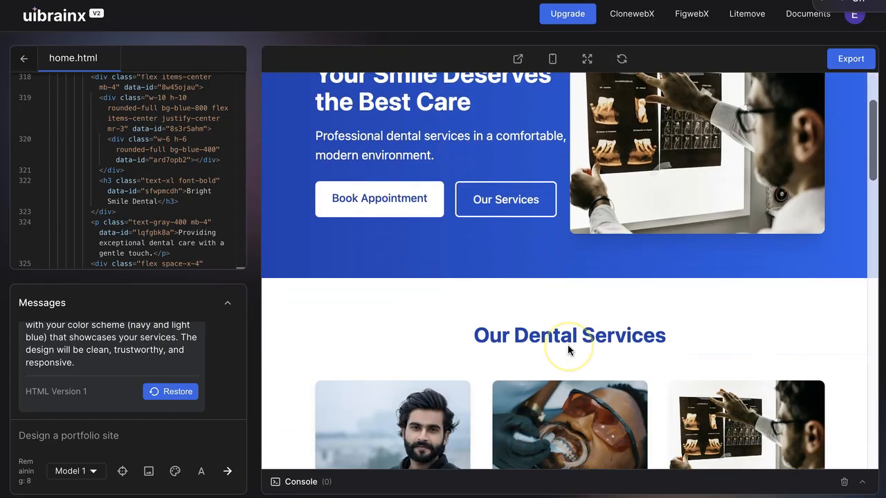
pyautogui.scroll(-4, 568, 349)
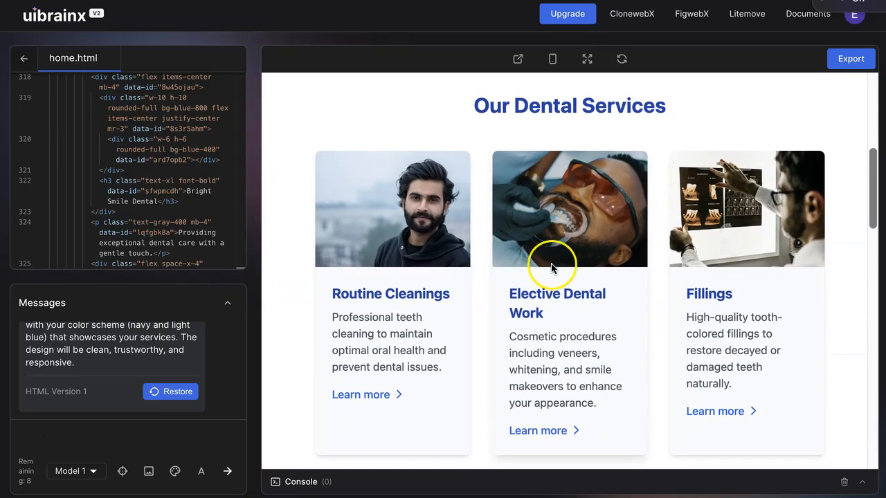
pyautogui.scroll(-1, 536, 268)
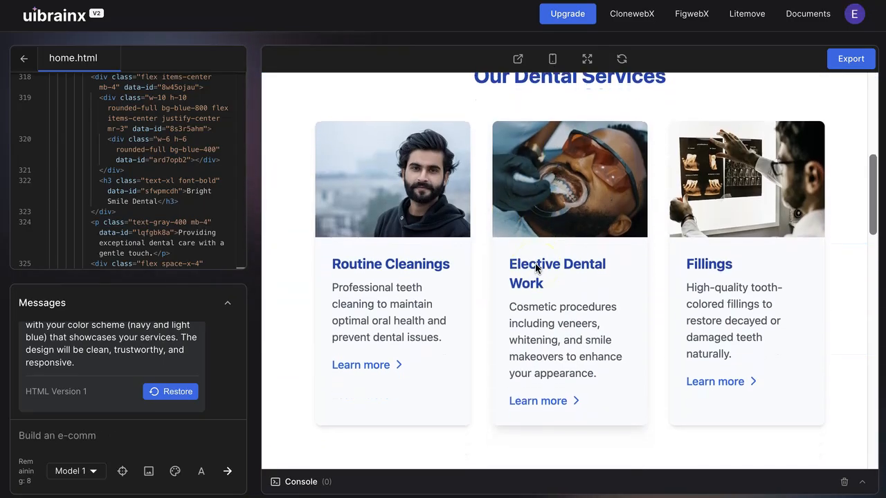
pyautogui.scroll(-1, 535, 268)
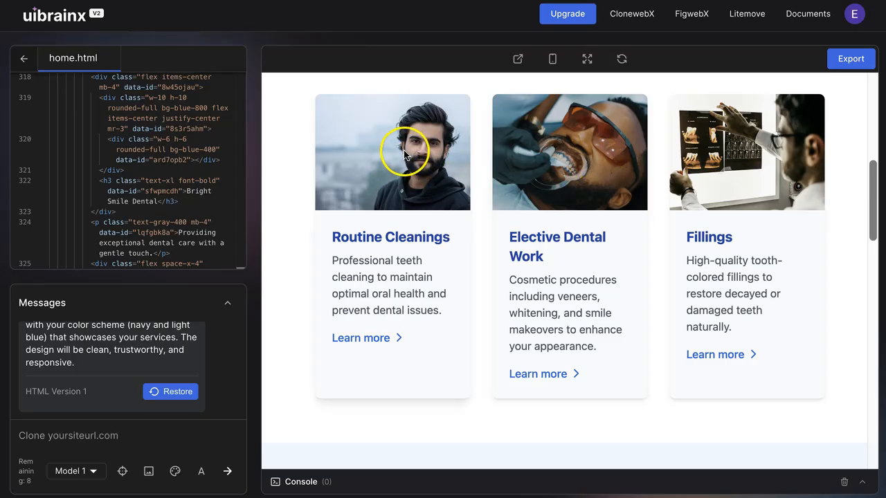
pyautogui.scroll(-8, 692, 269)
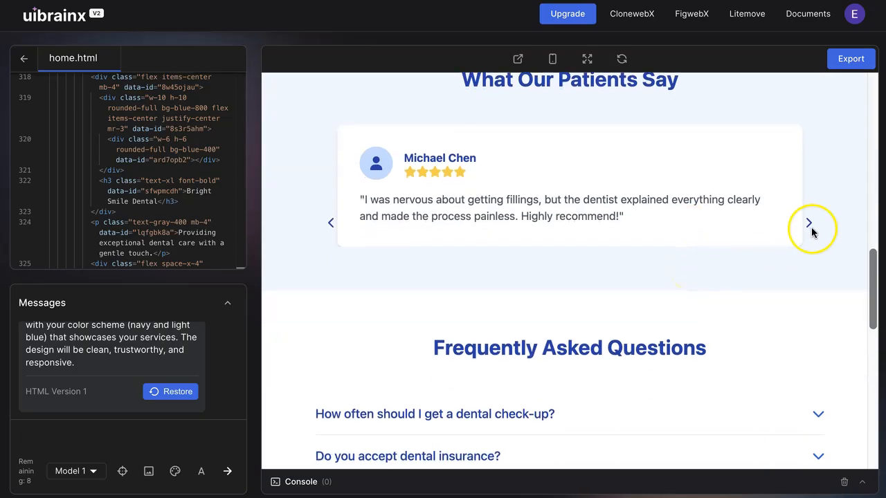
# Cycle through the patient testimonials in the carousel.
pyautogui.click(810, 224)
pyautogui.click(809, 225)
pyautogui.click(808, 225)
pyautogui.click(809, 225)
pyautogui.click(808, 225)
pyautogui.click(808, 225)
pyautogui.click(807, 226)
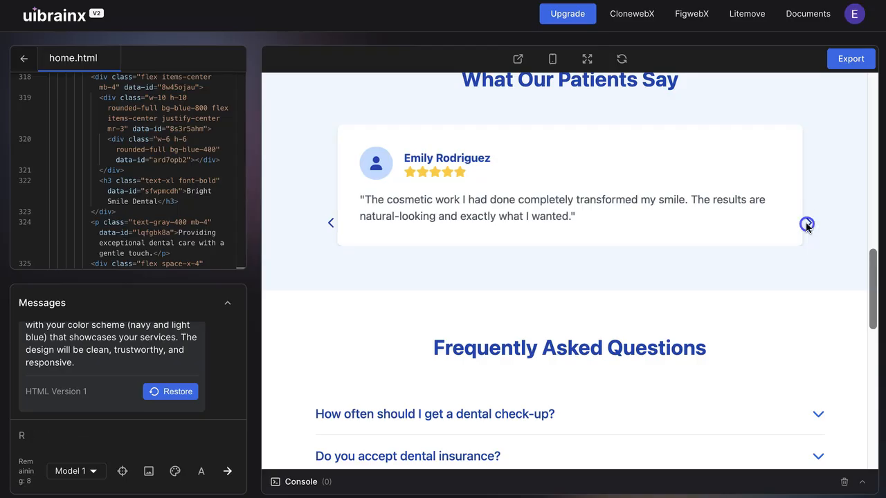
pyautogui.click(808, 225)
# Scroll through the FAQ, call-to-action and footer sections of the generated page.
pyautogui.scroll(-7, 629, 376)
pyautogui.scroll(6, 633, 379)
pyautogui.click(567, 345)
pyautogui.scroll(-5, 558, 332)
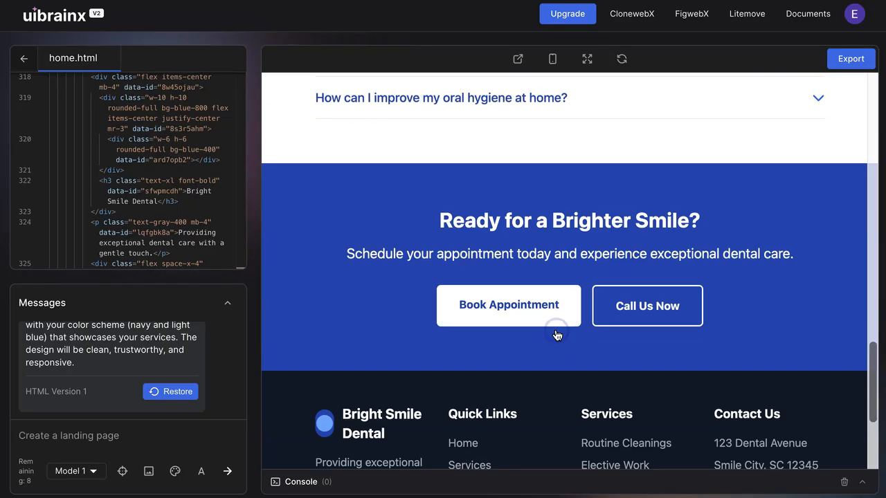
pyautogui.scroll(-3, 574, 342)
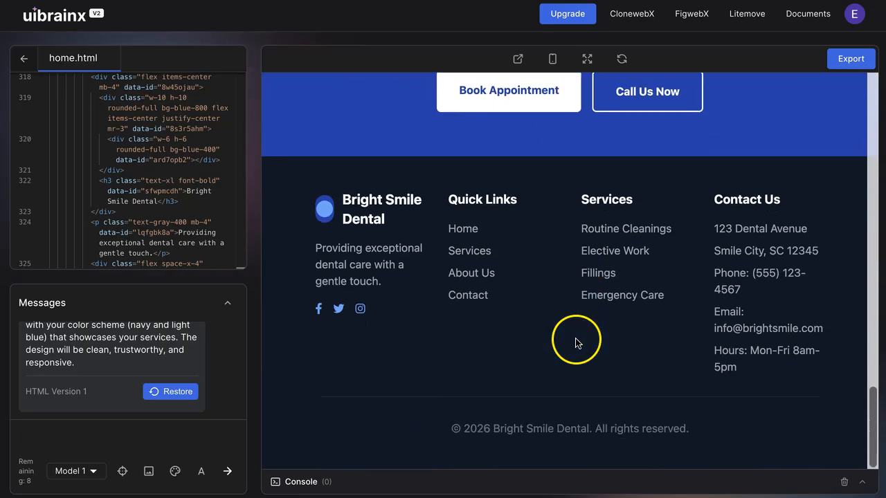
pyautogui.scroll(10, 710, 334)
pyautogui.scroll(-3, 714, 335)
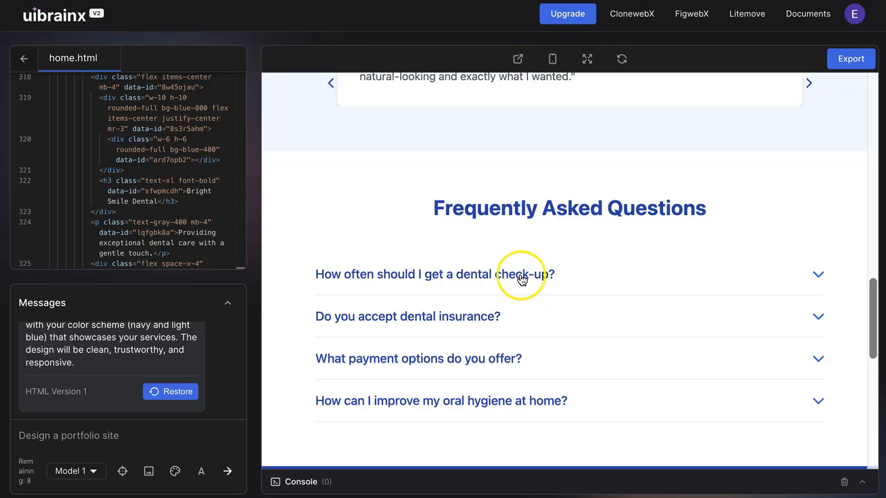
# Ask the AI to change the routine cleanings photo to someone smiling and showing their teeth.
pyautogui.scroll(5, 522, 270)
pyautogui.scroll(-2, 506, 260)
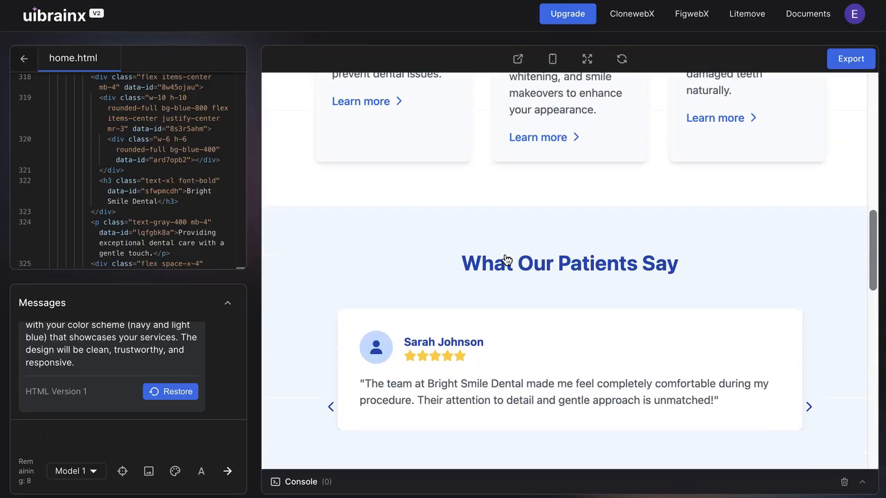
pyautogui.scroll(7, 507, 259)
pyautogui.scroll(-3, 507, 259)
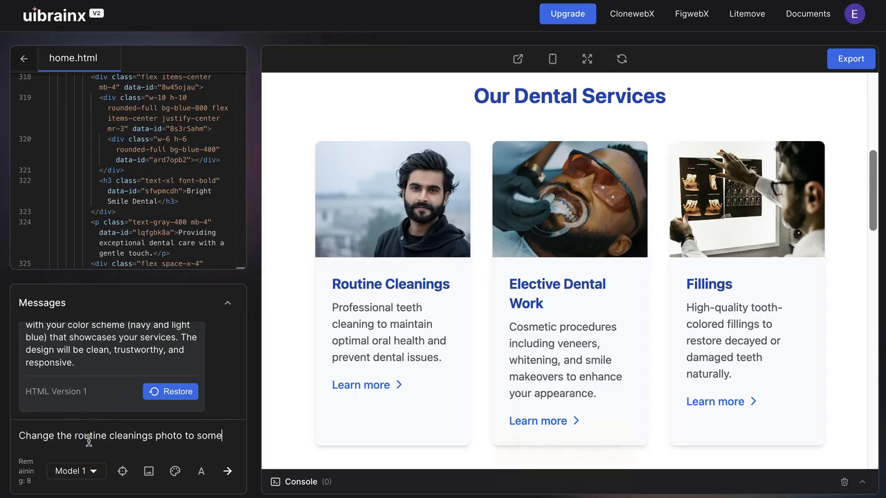
pyautogui.write('one smiling and showing their teeth')
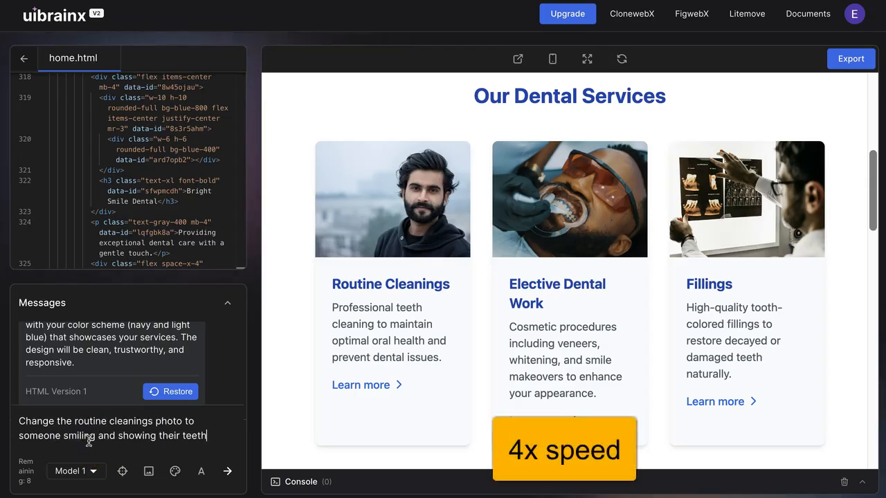
pyautogui.click(236, 476)
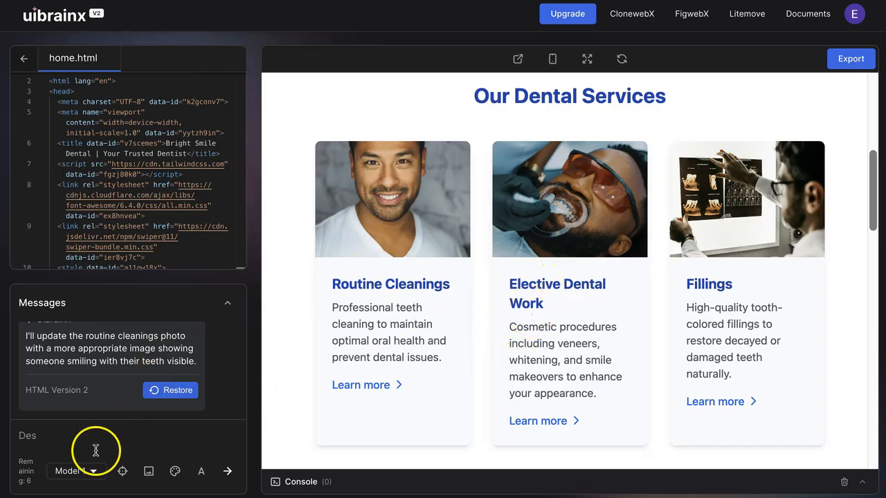
# Rename the middle service card's heading to Elective Work with the element selector and apply the change.
pyautogui.moveTo(510, 282); pyautogui.dragTo(574, 301)
pyautogui.click(130, 472)
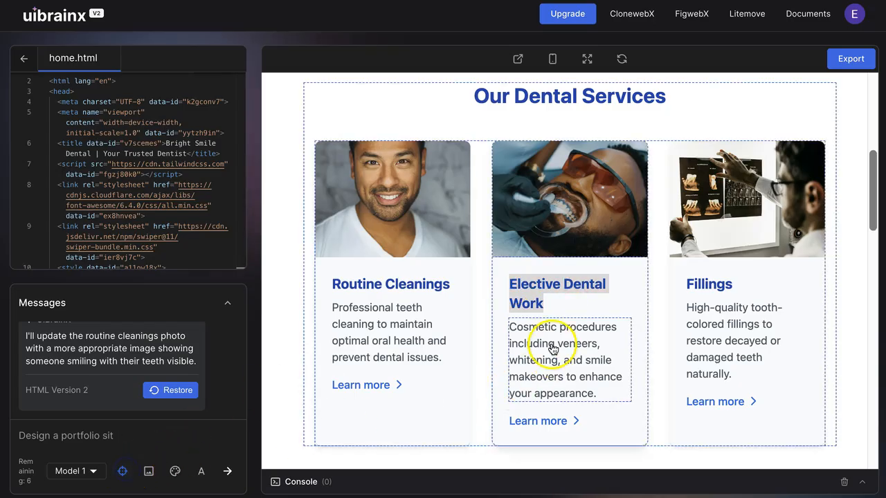
pyautogui.click(533, 286)
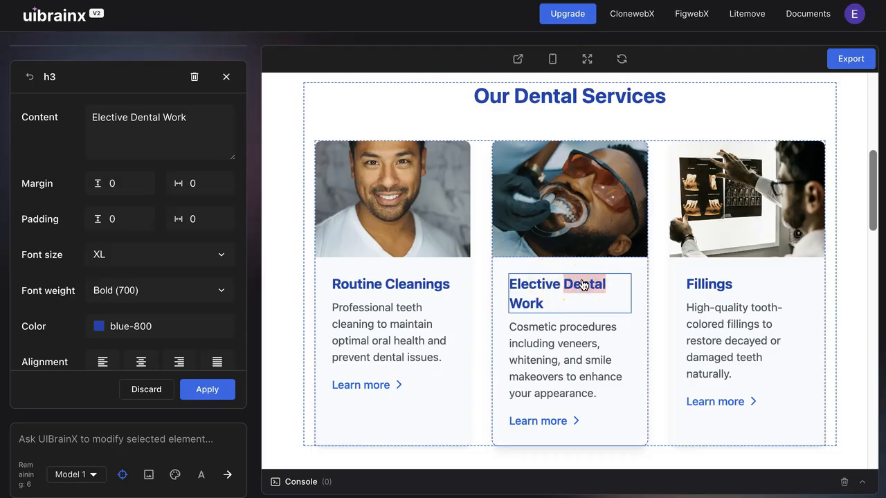
pyautogui.click(130, 118)
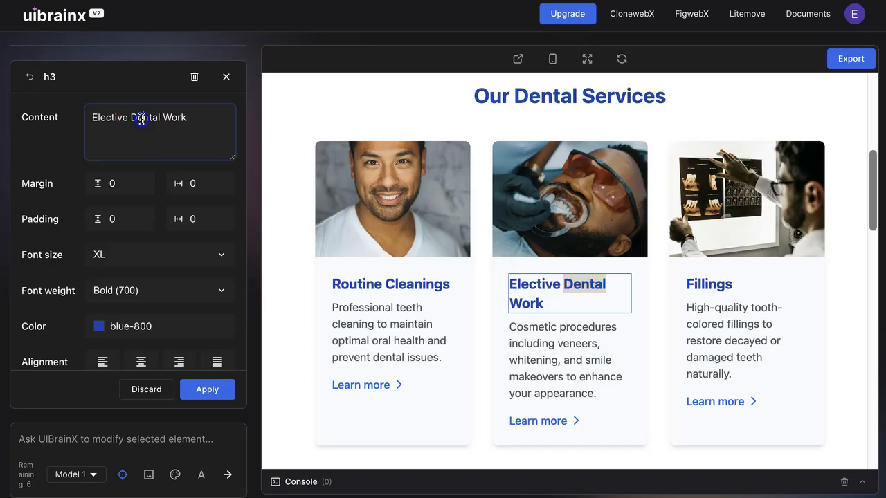
pyautogui.press('BackSpace')
pyautogui.press('BackSpace')
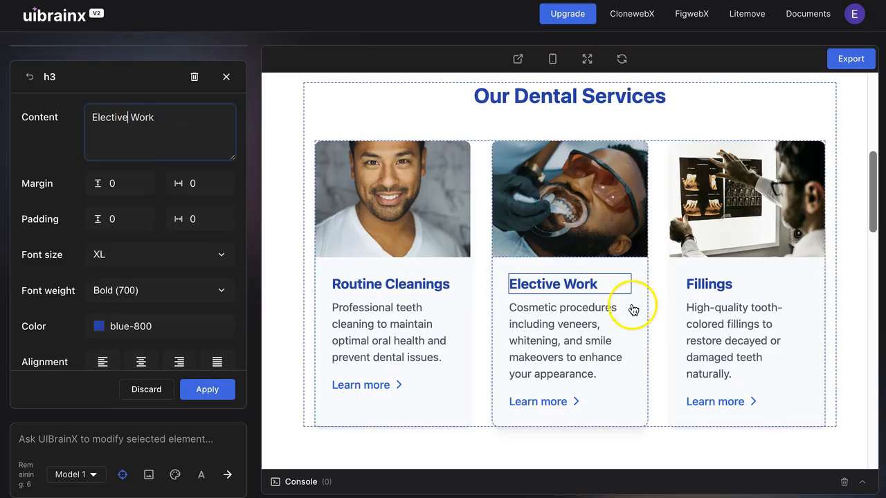
pyautogui.click(654, 331)
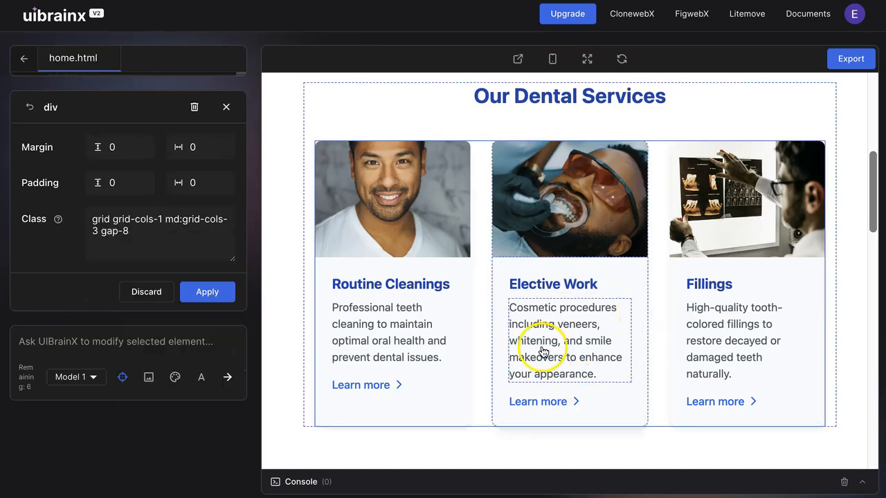
pyautogui.scroll(5, 671, 253)
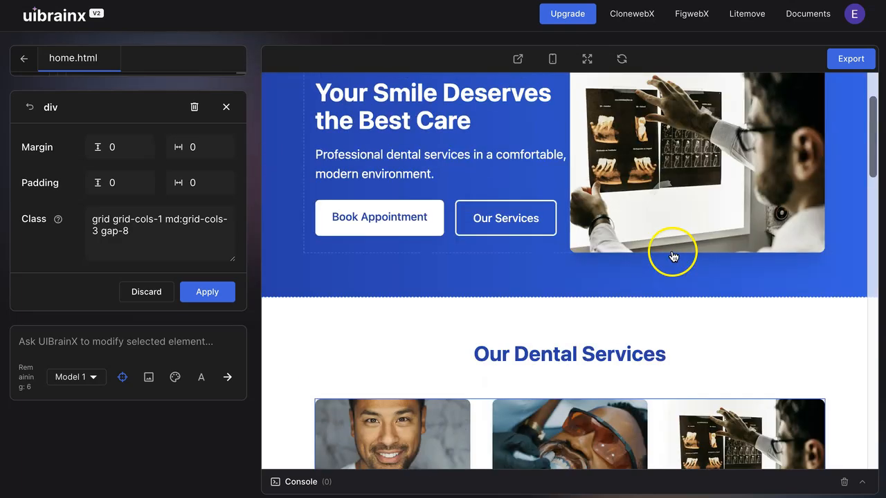
pyautogui.scroll(-10, 658, 241)
pyautogui.scroll(-5, 507, 232)
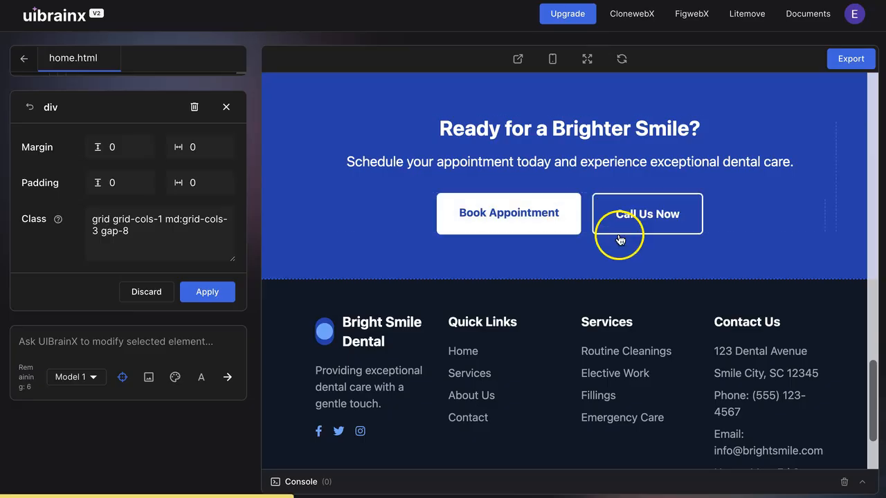
pyautogui.click(210, 294)
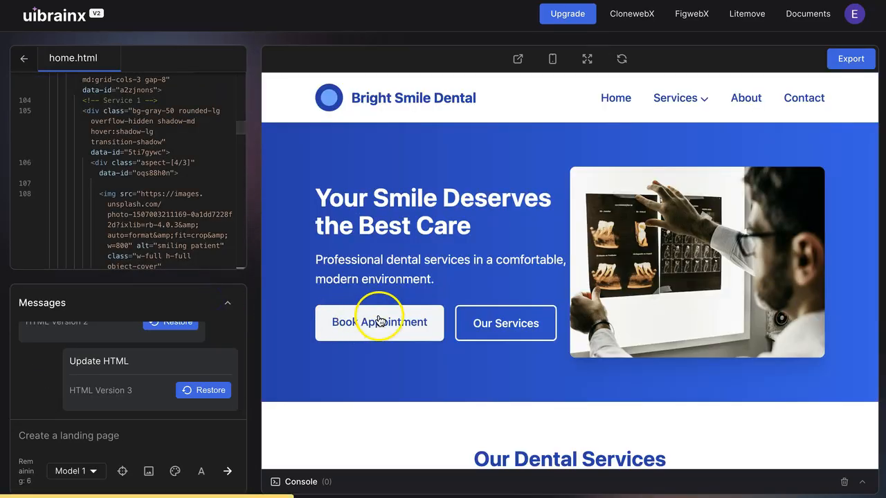
# Scroll through the hero and services sections of the updated page.
pyautogui.click(378, 315)
pyautogui.scroll(15, 589, 291)
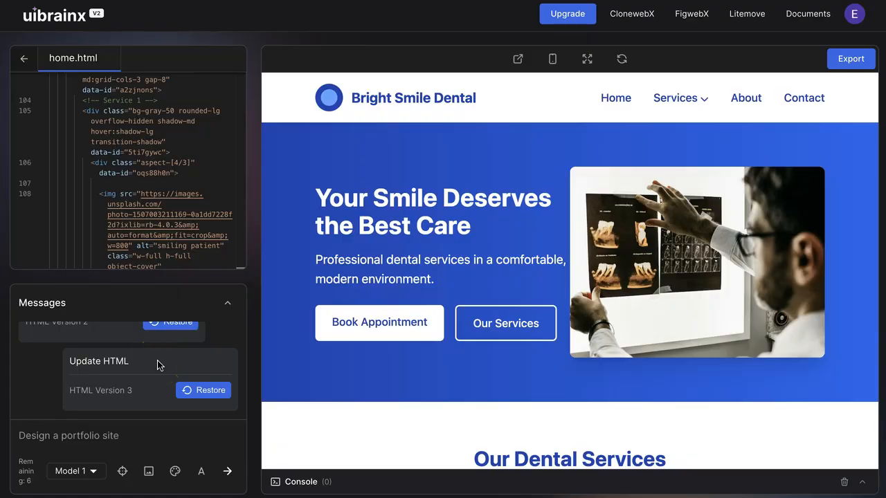
pyautogui.scroll(-3, 742, 283)
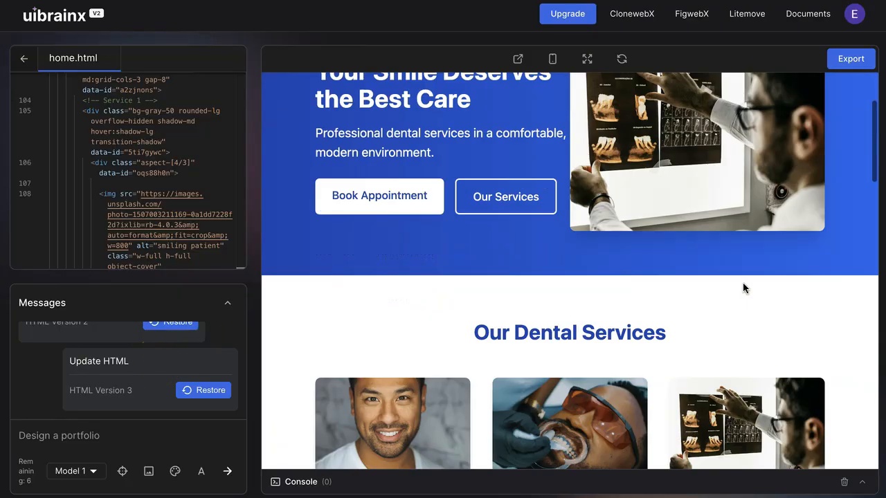
pyautogui.scroll(-6, 742, 282)
pyautogui.scroll(1, 742, 283)
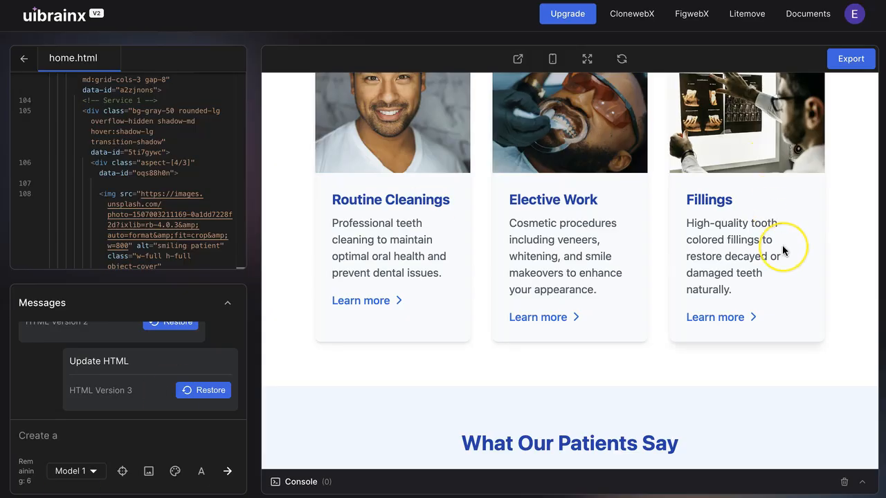
pyautogui.scroll(-1, 781, 250)
pyautogui.scroll(1, 782, 250)
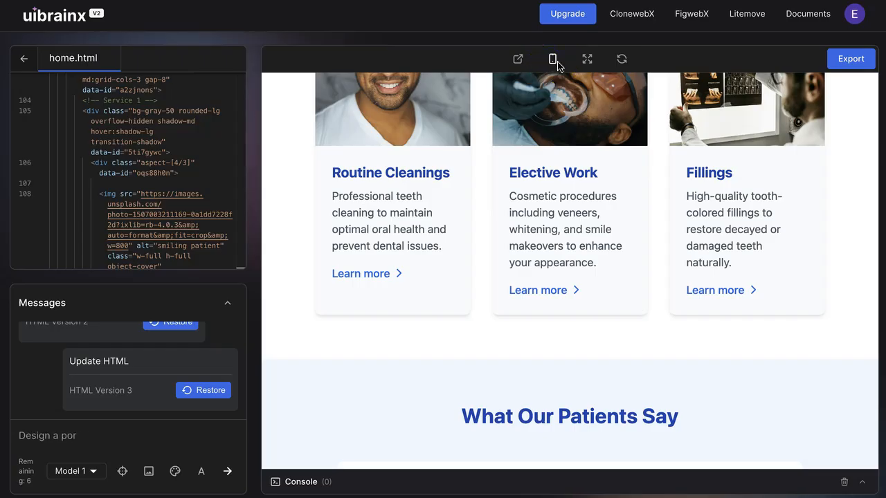
# Preview the page in mobile view, scroll through it, and return to the desktop view.
pyautogui.click(552, 59)
pyautogui.scroll(6, 602, 228)
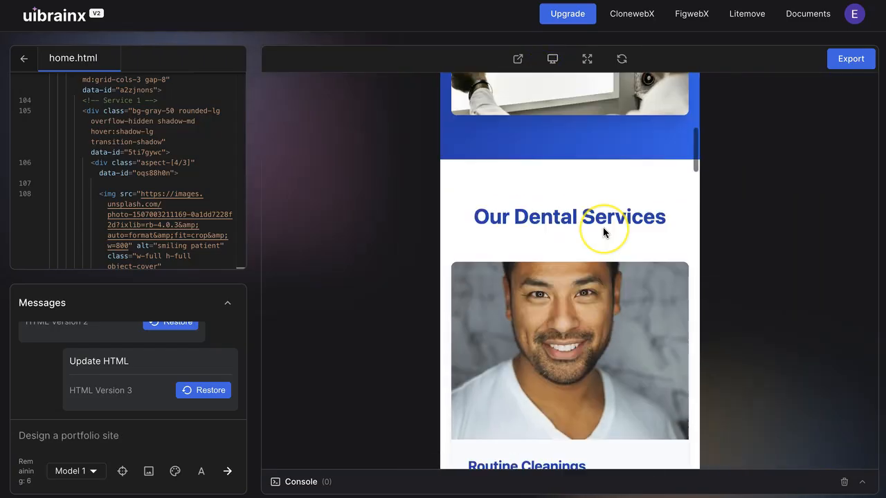
pyautogui.scroll(-20, 602, 231)
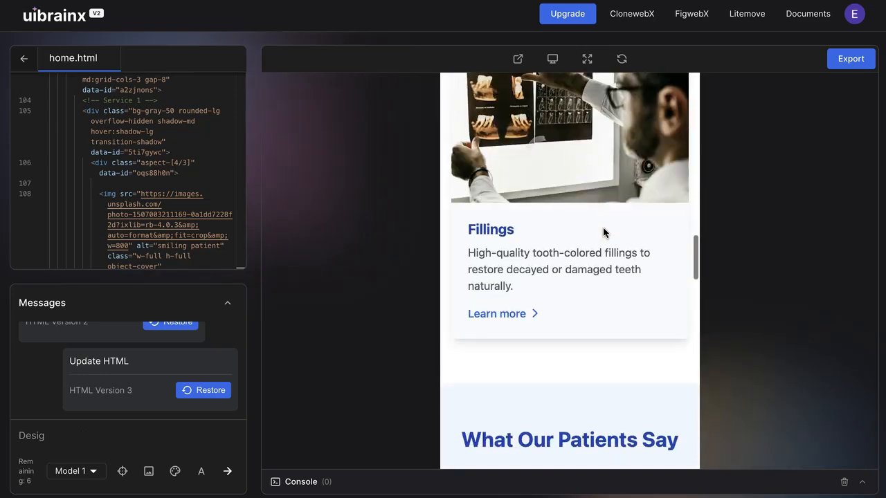
pyautogui.scroll(-10, 602, 232)
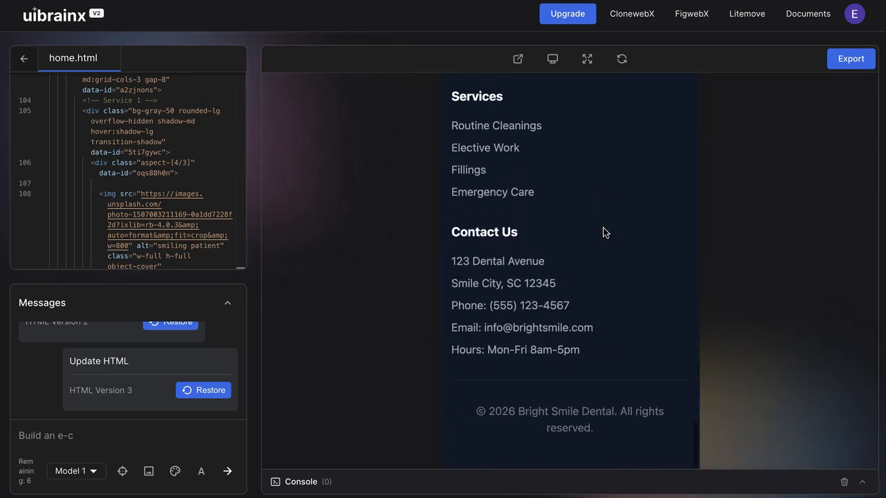
pyautogui.scroll(9, 602, 232)
pyautogui.scroll(5, 603, 229)
pyautogui.click(552, 59)
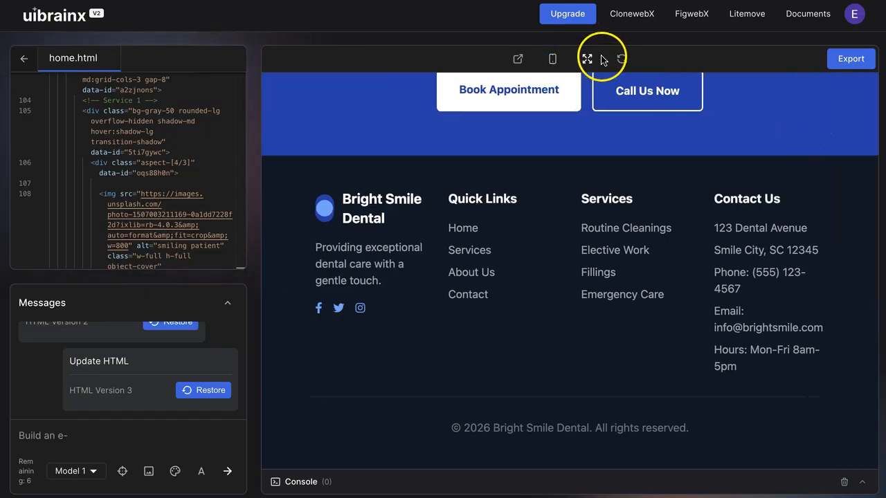
# Open the export panel and set the export to Entire Page with the Gutenberg page builder.
pyautogui.click(853, 61)
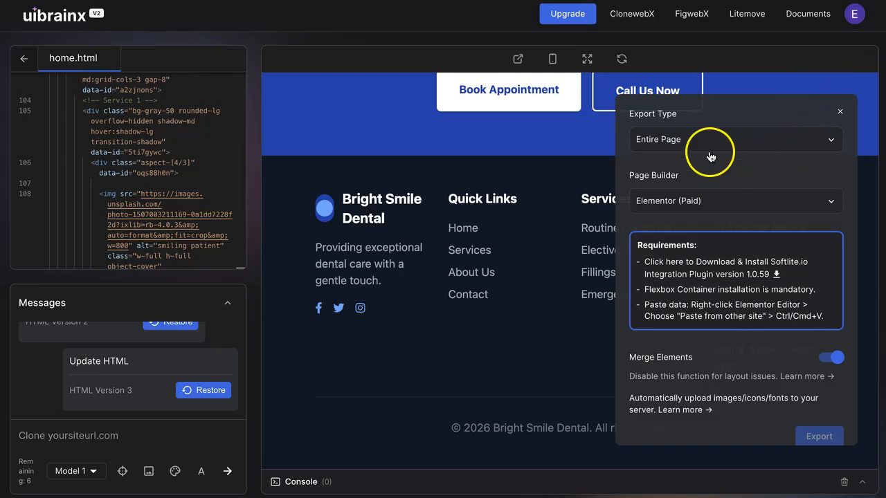
pyautogui.click(660, 140)
pyautogui.click(776, 109)
pyautogui.click(725, 203)
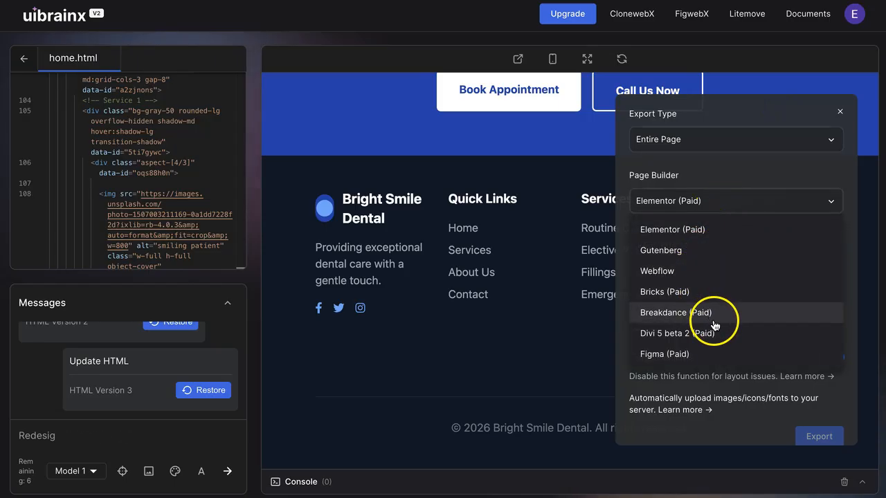
pyautogui.click(681, 256)
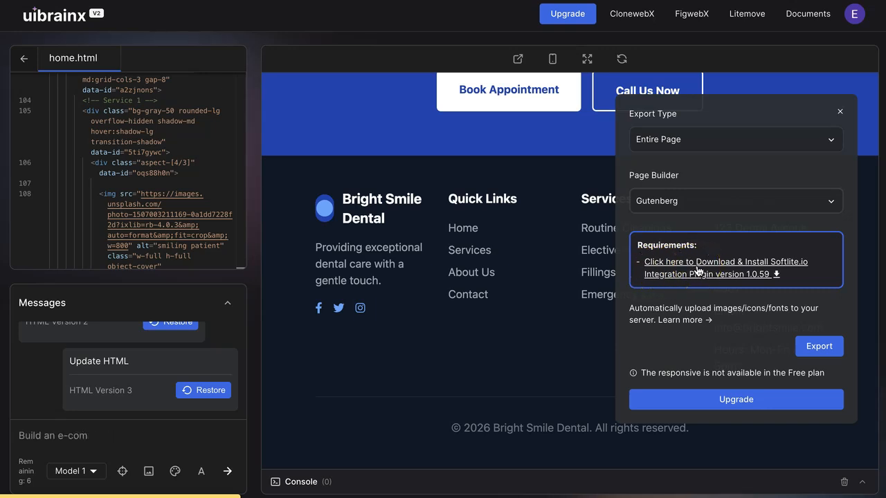
# Download the Softlite.io integration plugin and copy the exported page to the clipboard.
pyautogui.rightClick(698, 272)
pyautogui.click(711, 272)
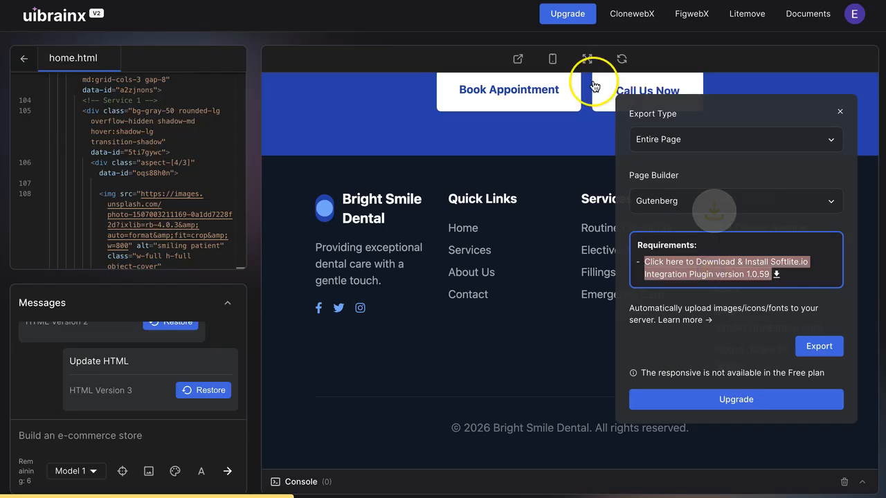
pyautogui.click(690, 328)
pyautogui.click(819, 347)
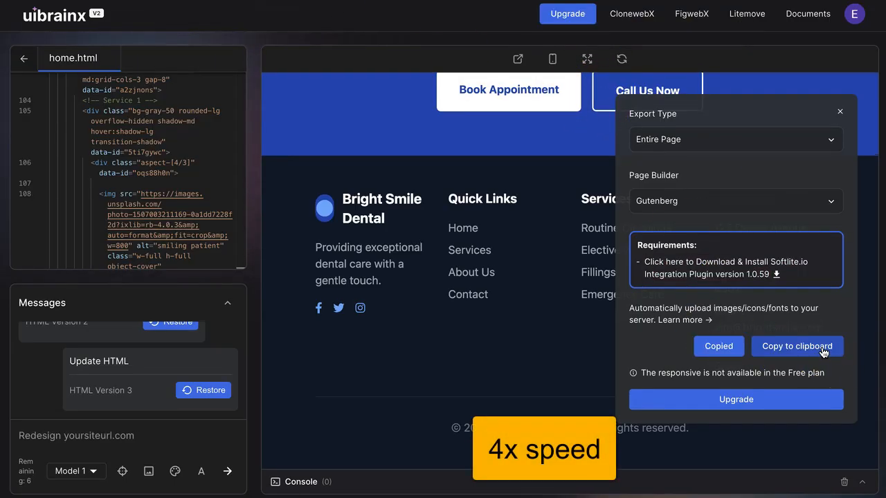
pyautogui.click(717, 350)
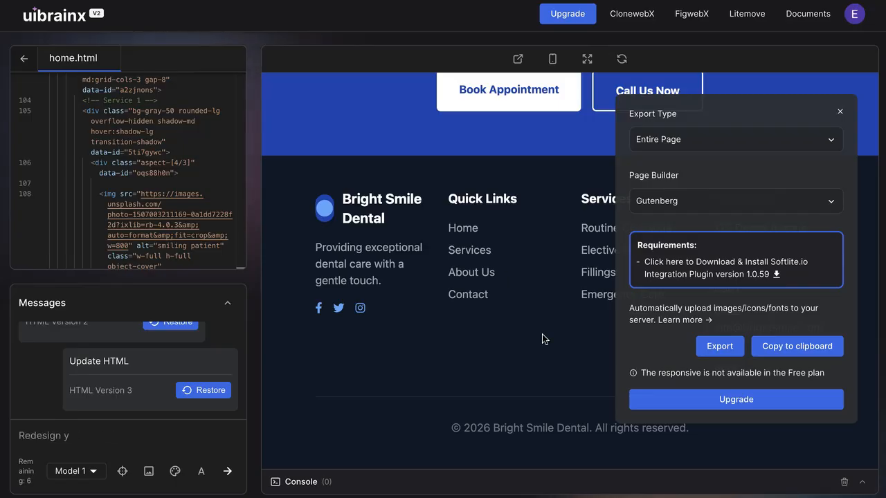
# Switch to the WordPress admin and upload, install and activate the softlite-io-integration.zip plugin.
pyautogui.click(83, 473)
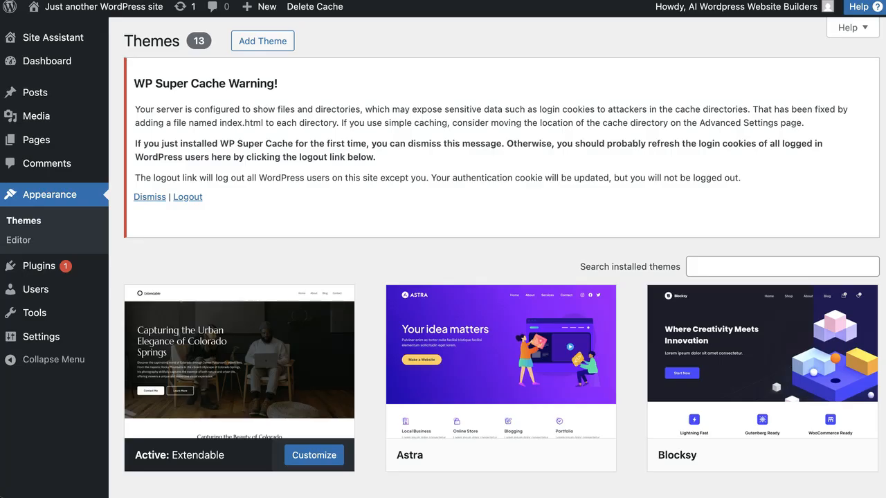
pyautogui.moveTo(41, 266)
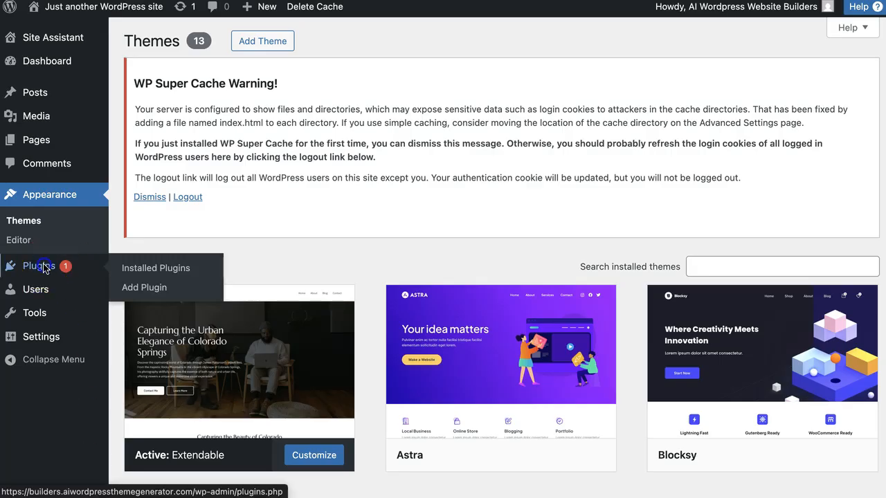
pyautogui.click(157, 269)
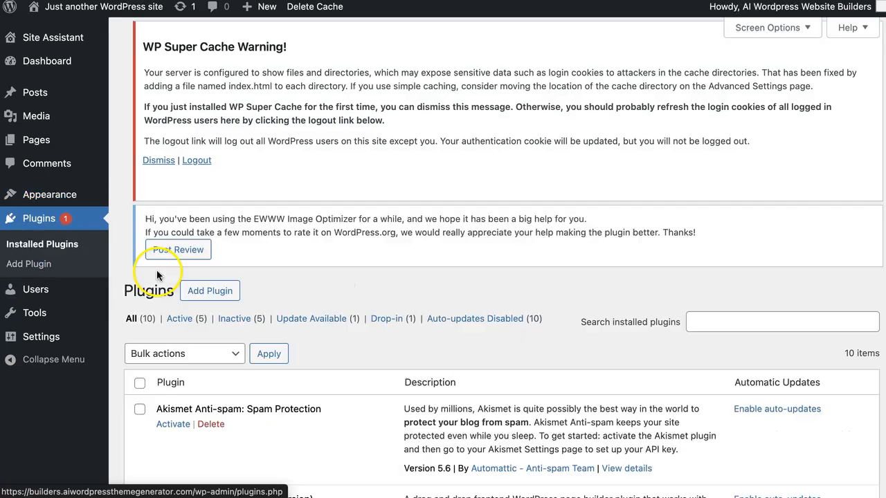
pyautogui.click(205, 40)
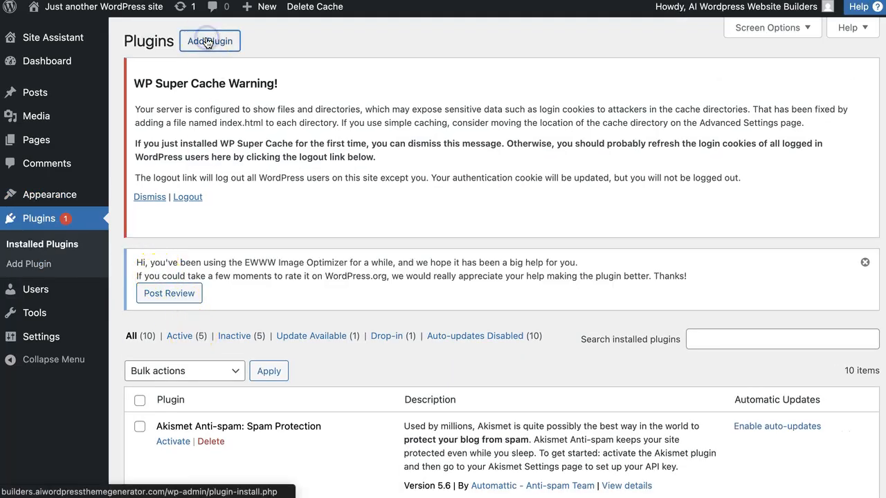
pyautogui.click(248, 42)
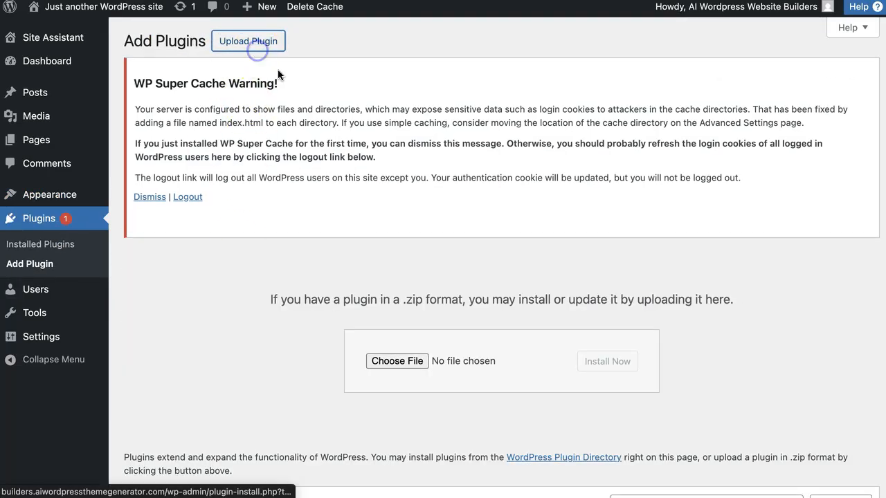
pyautogui.click(397, 362)
pyautogui.press('Escape')
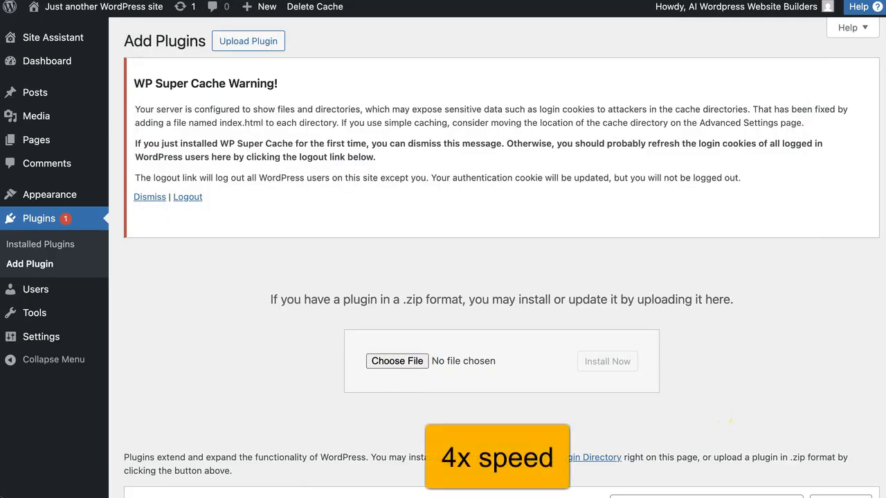
pyautogui.moveTo(656, 70); pyautogui.dragTo(477, 361)
pyautogui.click(610, 366)
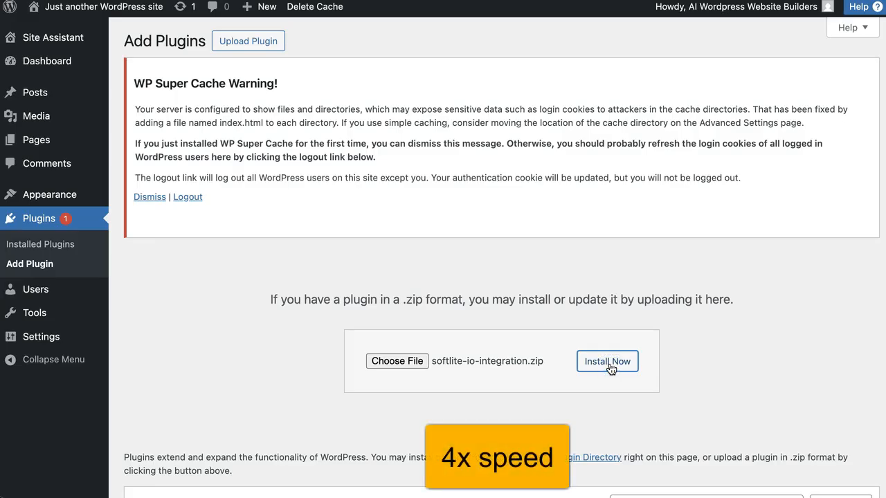
pyautogui.click(149, 251)
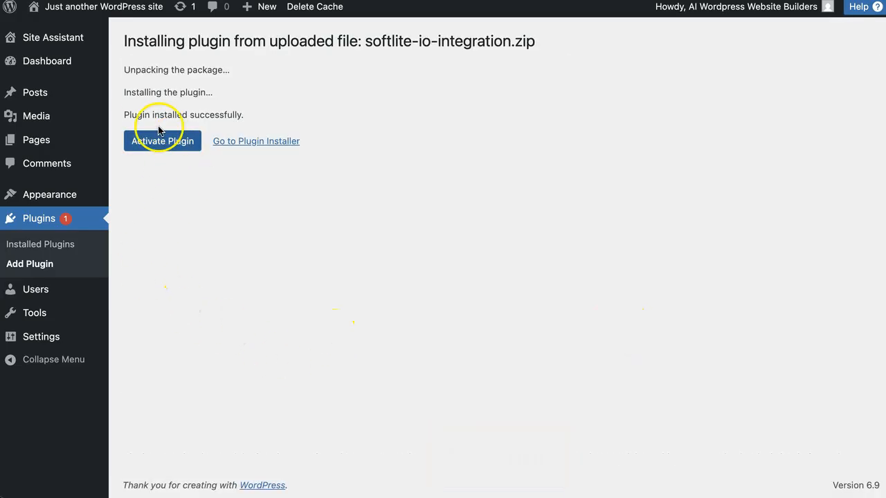
pyautogui.click(173, 142)
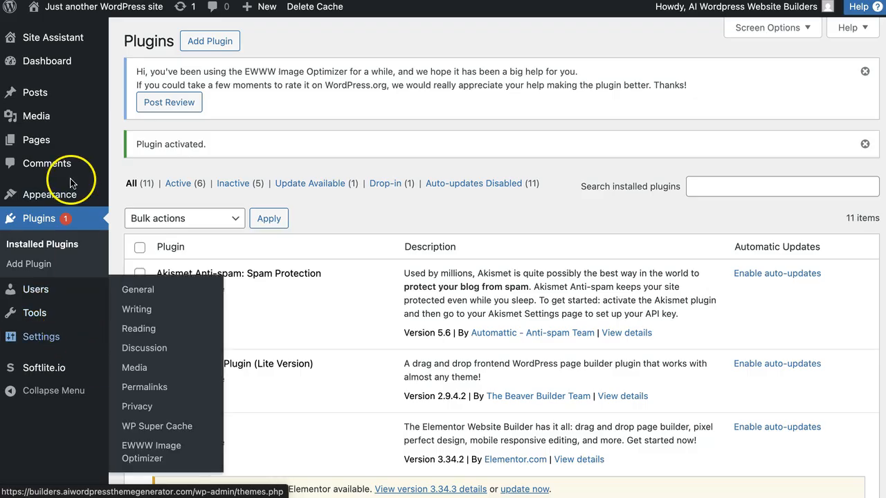
# Open the Softlite.io plugin's Settings and Block Templates pages in WordPress.
pyautogui.moveTo(88, 125)
pyautogui.moveTo(52, 192)
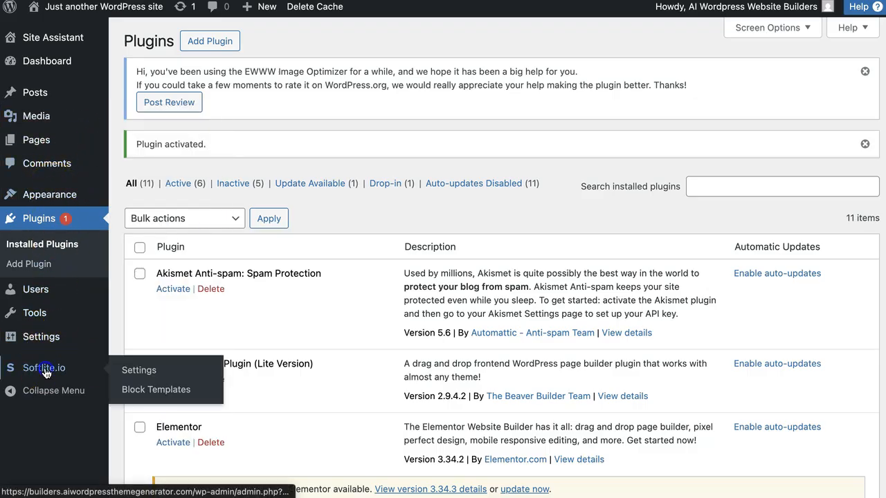
pyautogui.click(144, 370)
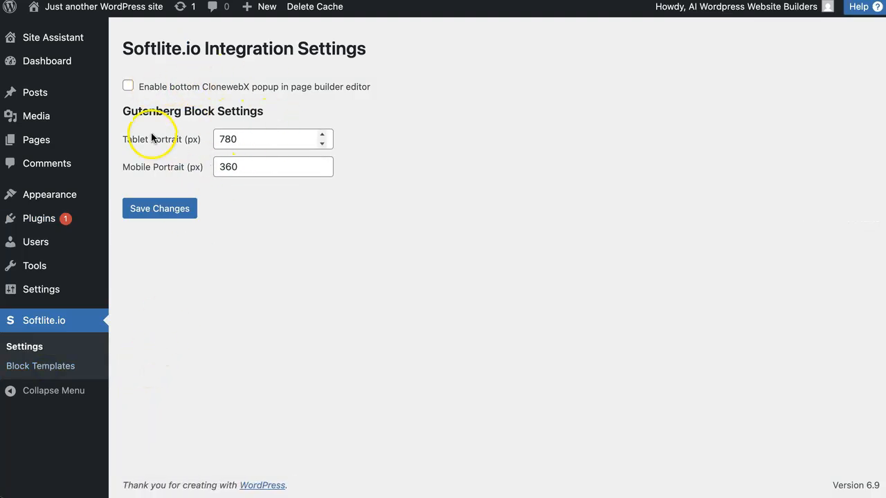
pyautogui.click(243, 166)
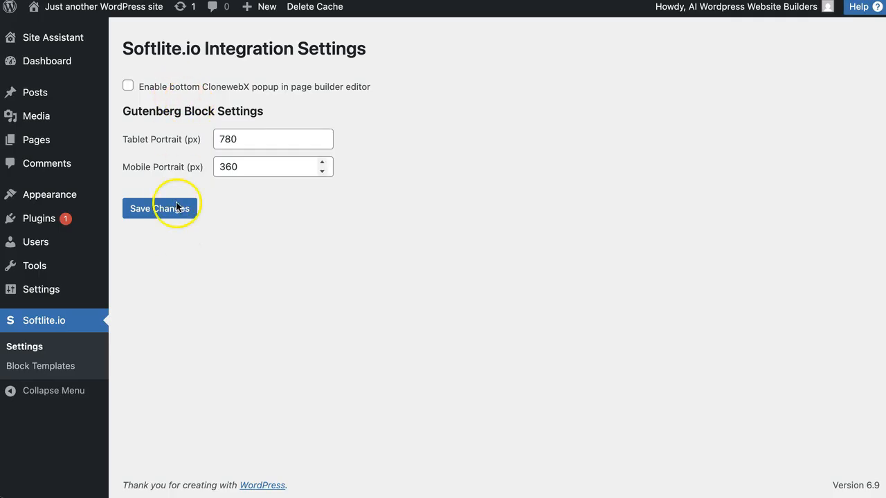
pyautogui.click(40, 365)
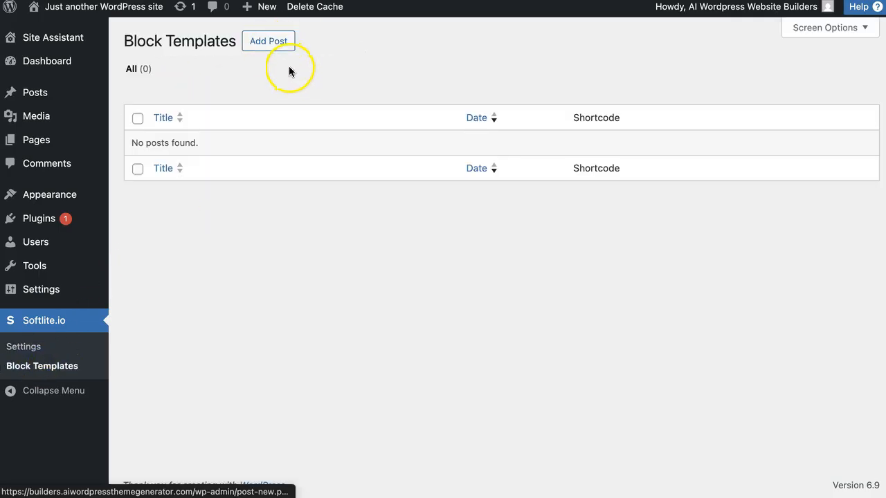
pyautogui.click(268, 43)
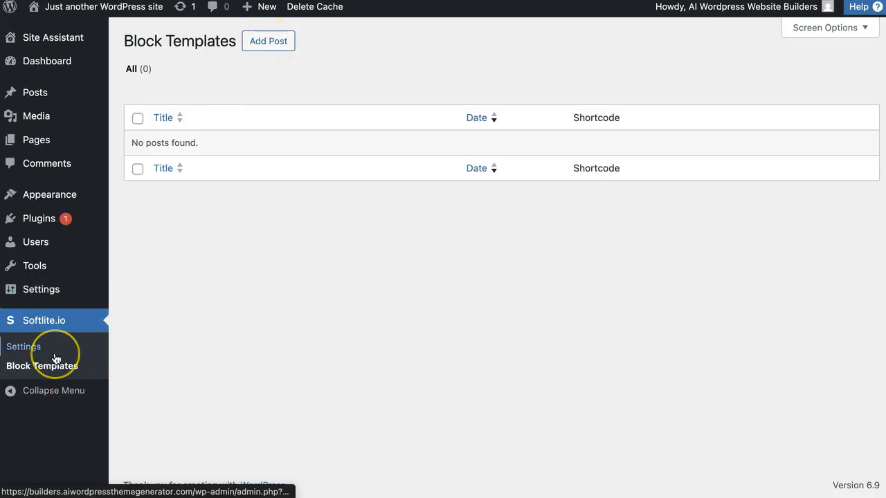
# Open the Add Themes page and its theme upload option.
pyautogui.moveTo(74, 194)
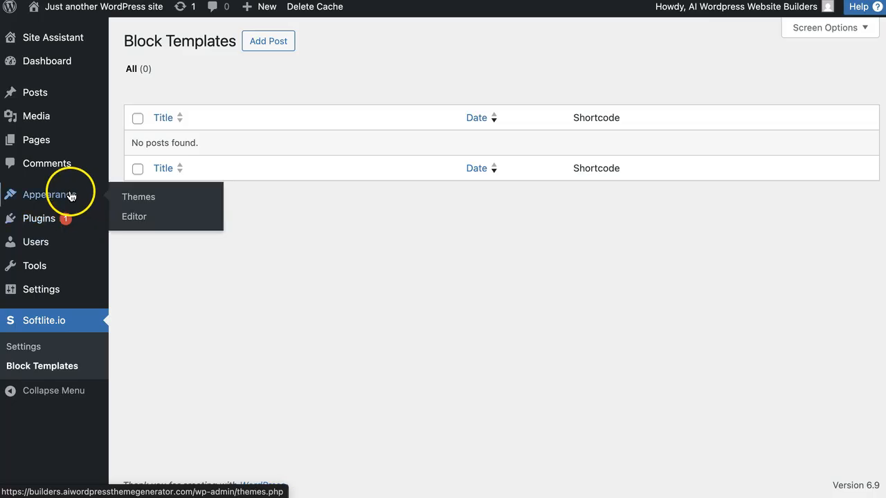
pyautogui.click(152, 197)
pyautogui.click(271, 40)
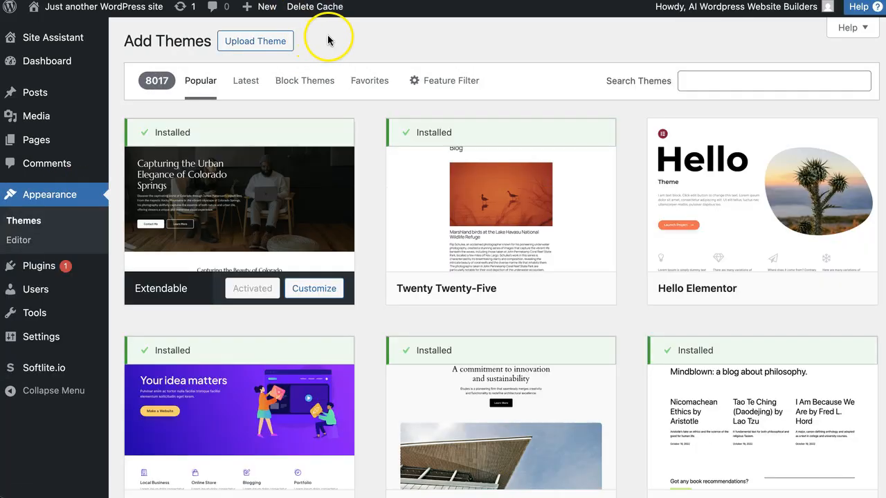
pyautogui.click(254, 40)
pyautogui.click(394, 166)
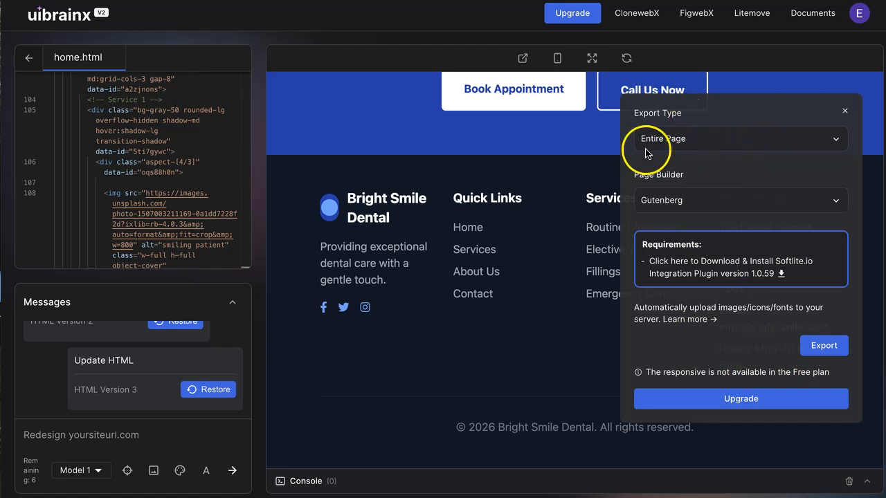
# Review the export type and page builder options in the export panel.
pyautogui.click(700, 139)
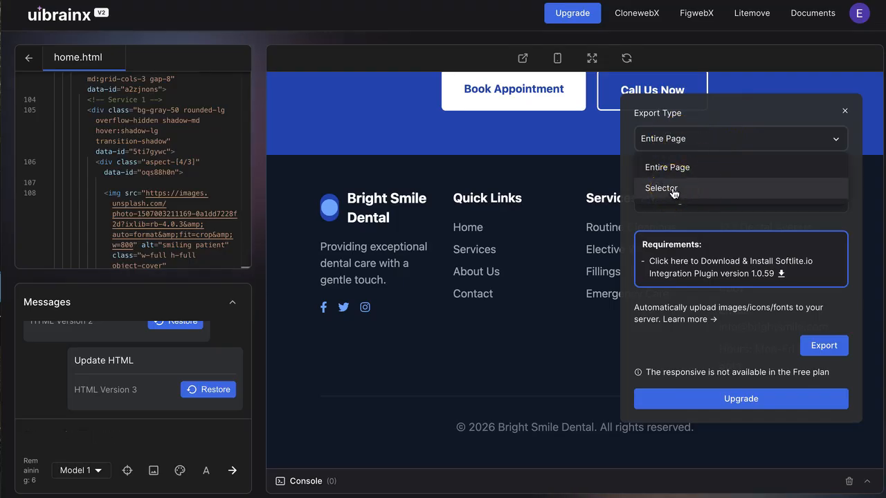
pyautogui.click(756, 112)
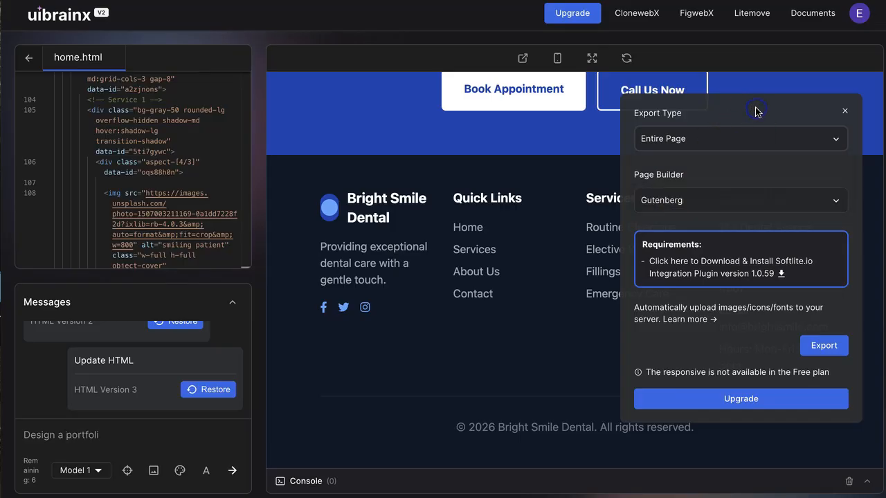
pyautogui.click(692, 200)
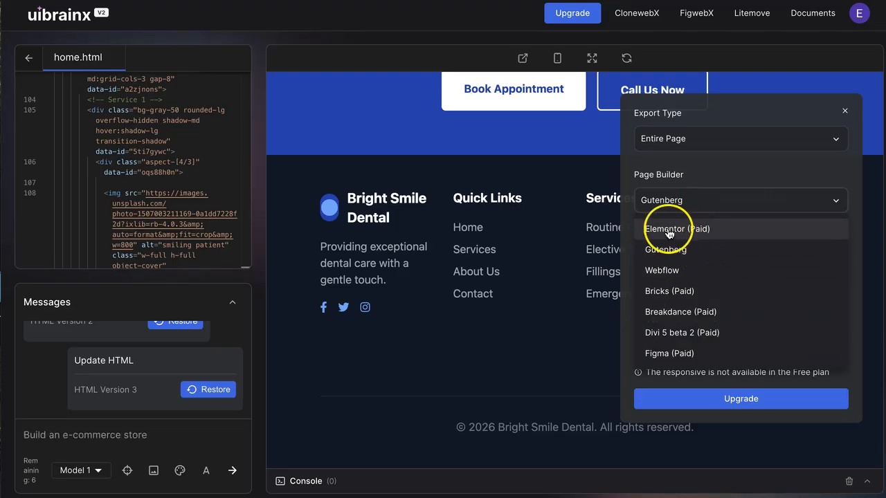
pyautogui.click(718, 179)
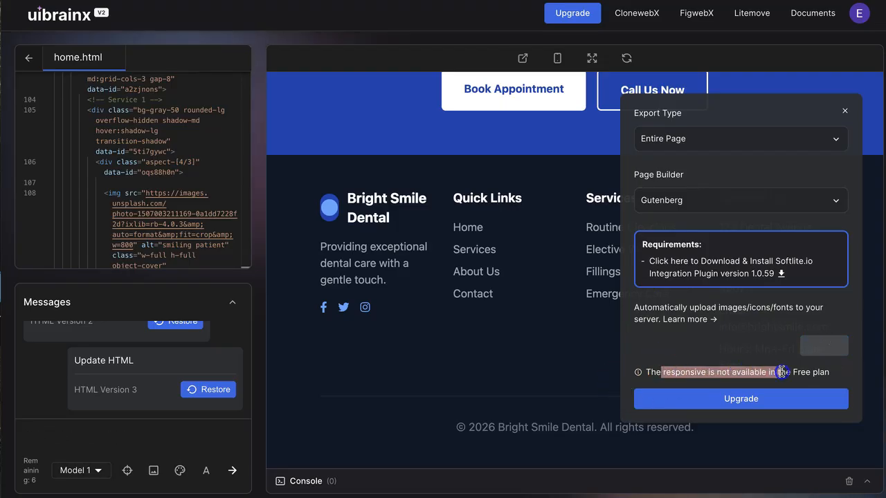
# Highlight the export panel's free-plan responsive notice and open the upgrade pricing page.
pyautogui.moveTo(781, 373); pyautogui.dragTo(818, 367)
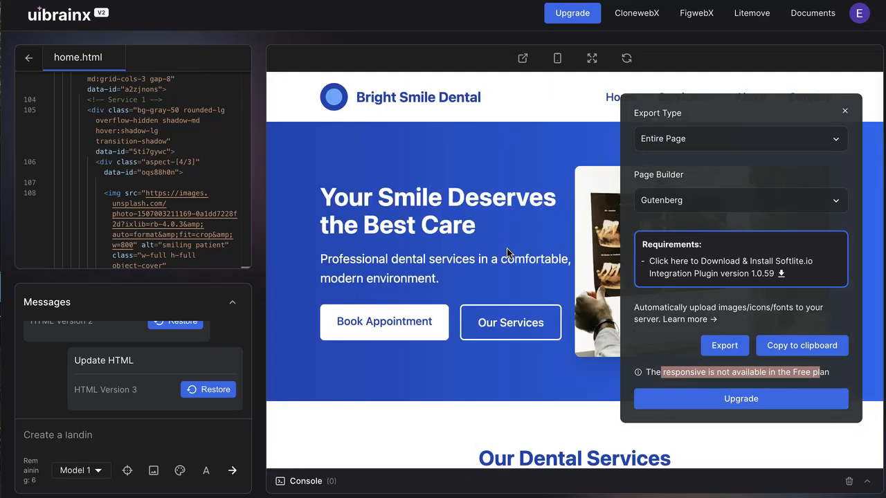
pyautogui.click(665, 360)
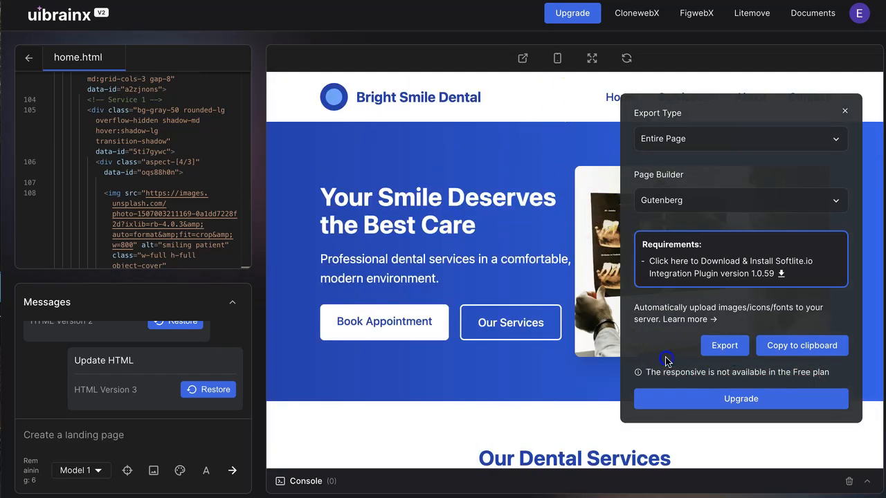
pyautogui.moveTo(647, 372); pyautogui.dragTo(810, 372)
pyautogui.click(684, 399)
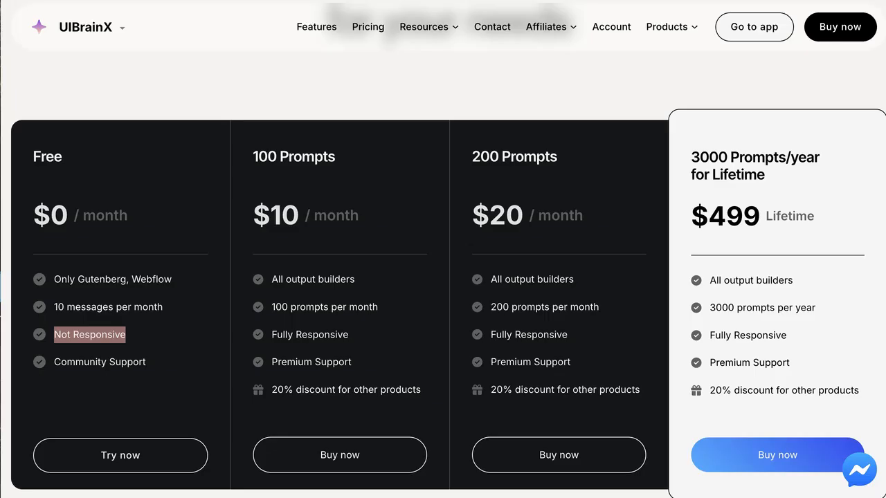
# Review the Free plan's features on the UIBrainX pricing page.
pyautogui.click(157, 338)
pyautogui.scroll(1, 146, 269)
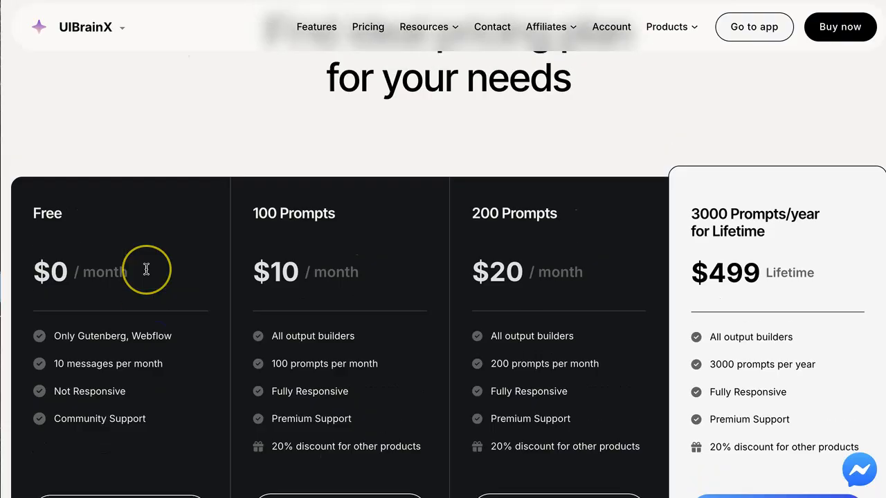
pyautogui.scroll(-2, 146, 269)
pyautogui.scroll(-1, 146, 269)
pyautogui.scroll(2, 147, 267)
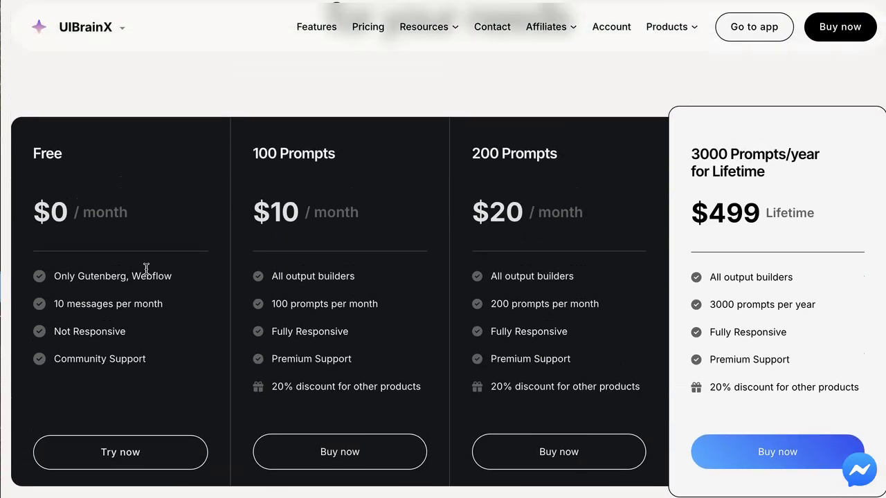
pyautogui.moveTo(85, 275); pyautogui.dragTo(170, 301)
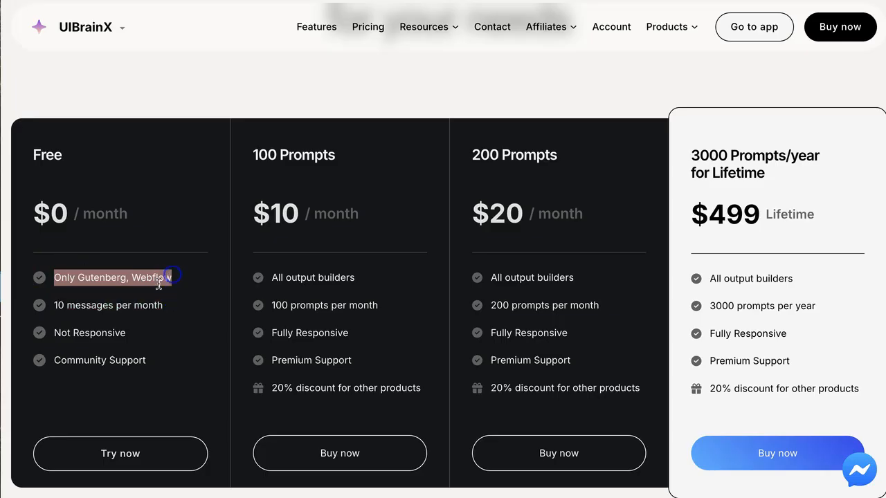
pyautogui.tripleClick(114, 308)
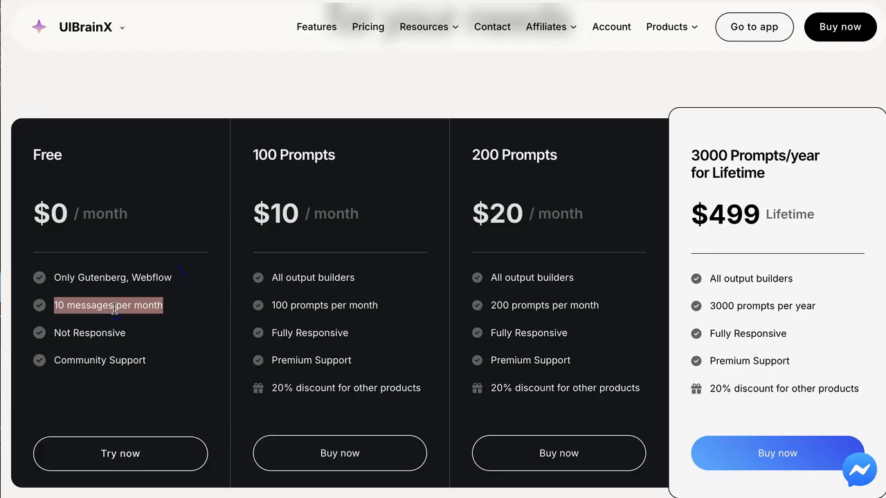
pyautogui.doubleClick(94, 329)
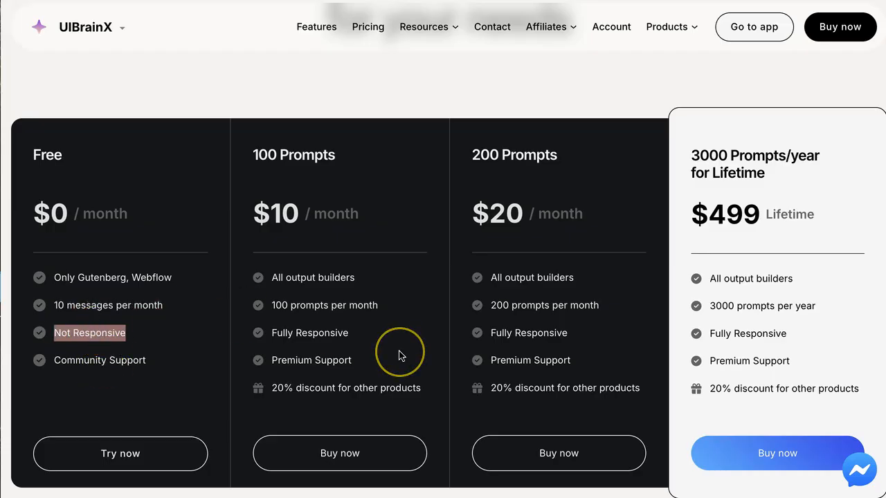
pyautogui.scroll(-3, 399, 355)
pyautogui.scroll(7, 400, 355)
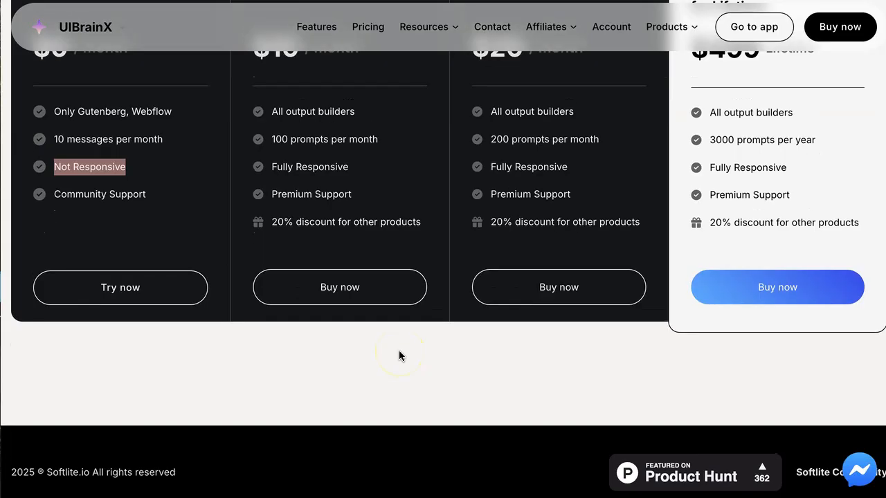
pyautogui.scroll(-4, 399, 355)
pyautogui.scroll(1, 399, 356)
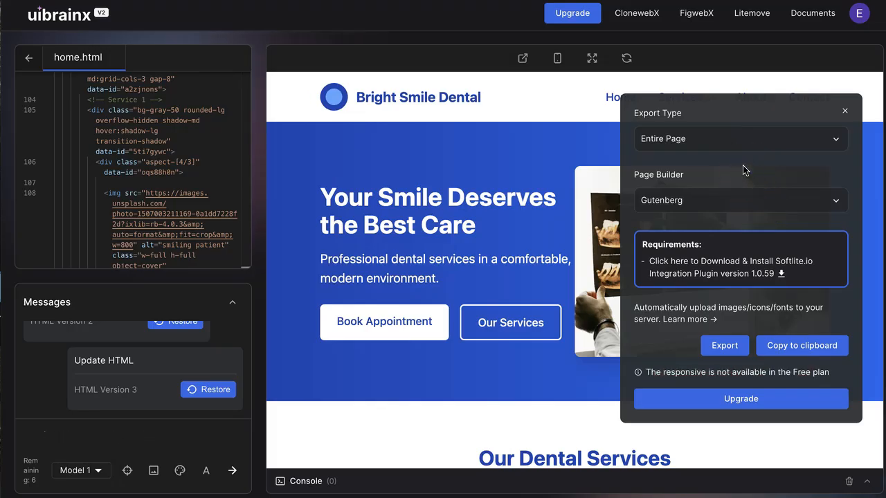
# Reopen the export panel, check the Elementor (Paid) page builder option, and open the upgrade pricing page again.
pyautogui.click(716, 403)
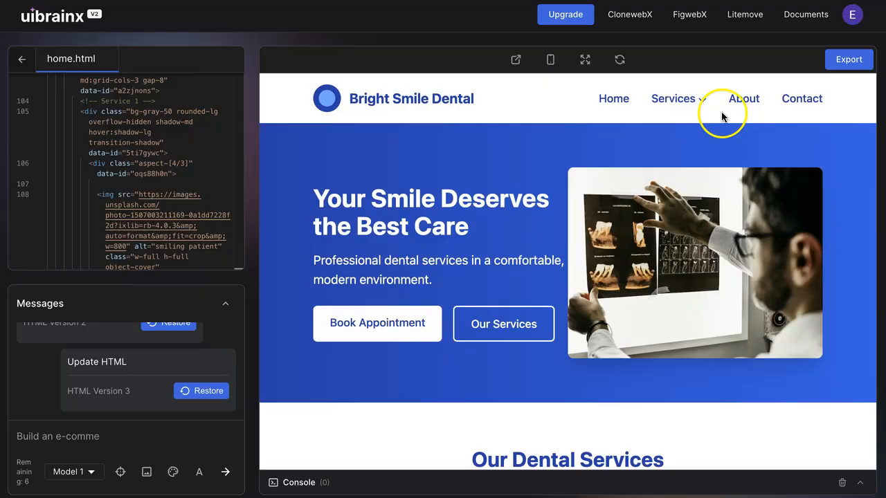
pyautogui.scroll(-2, 662, 265)
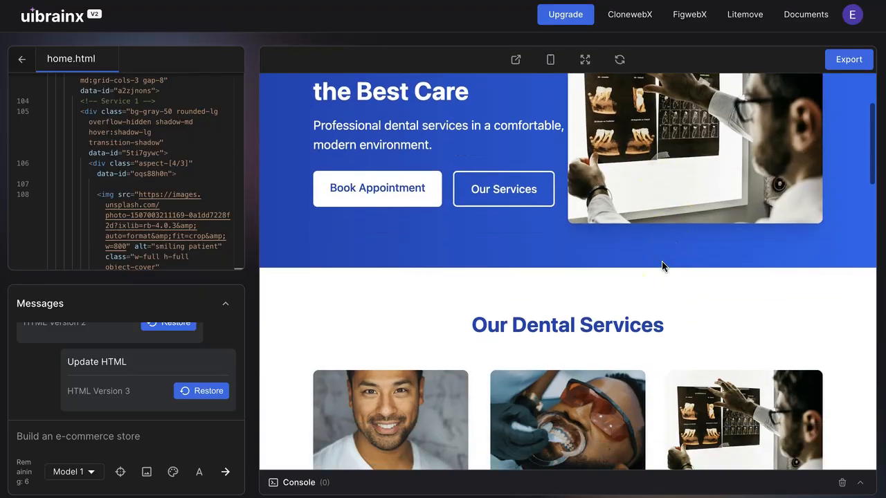
pyautogui.click(848, 59)
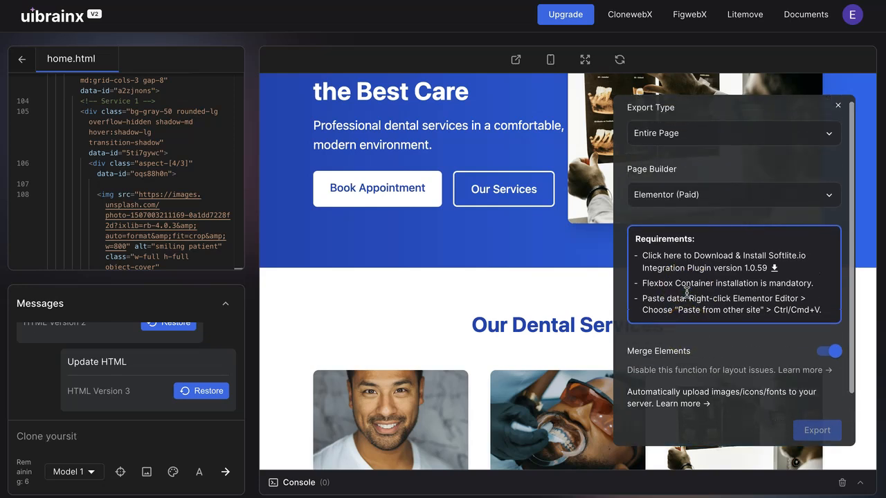
pyautogui.click(698, 200)
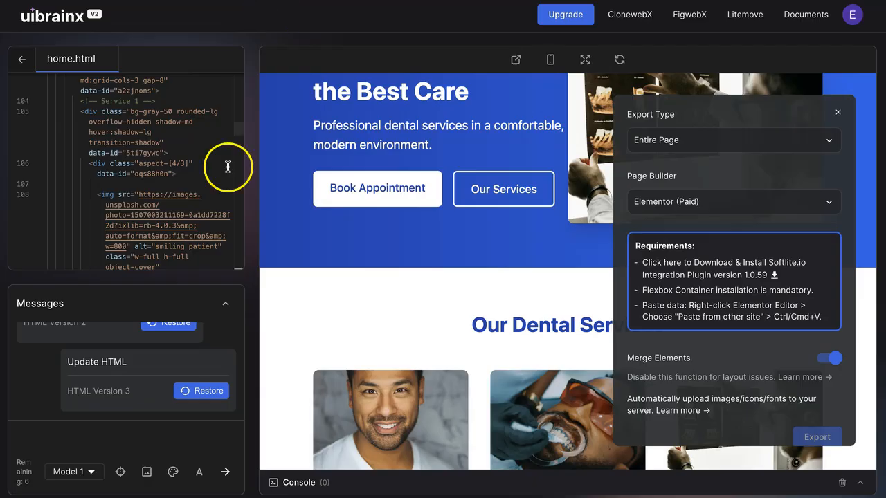
pyautogui.scroll(-1, 737, 427)
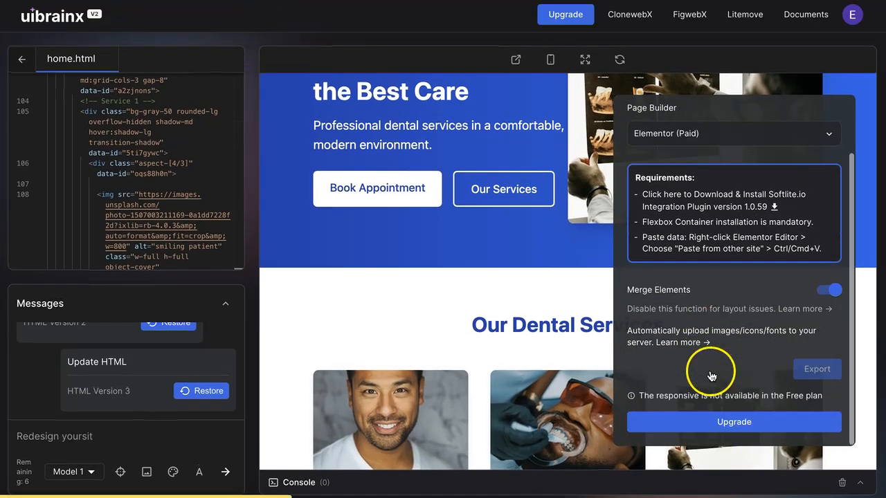
pyautogui.click(712, 413)
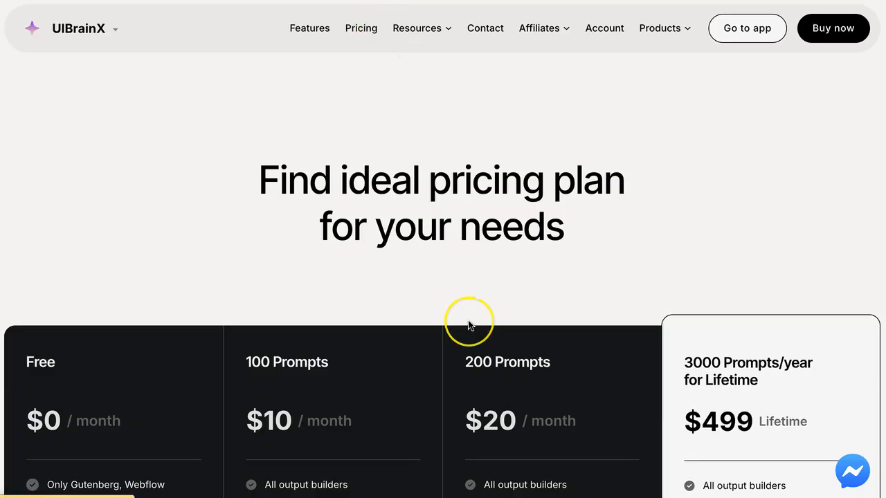
# Switch to PressMeGPT and open the Plumber Theme project.
pyautogui.scroll(-6, 468, 325)
pyautogui.scroll(6, 469, 325)
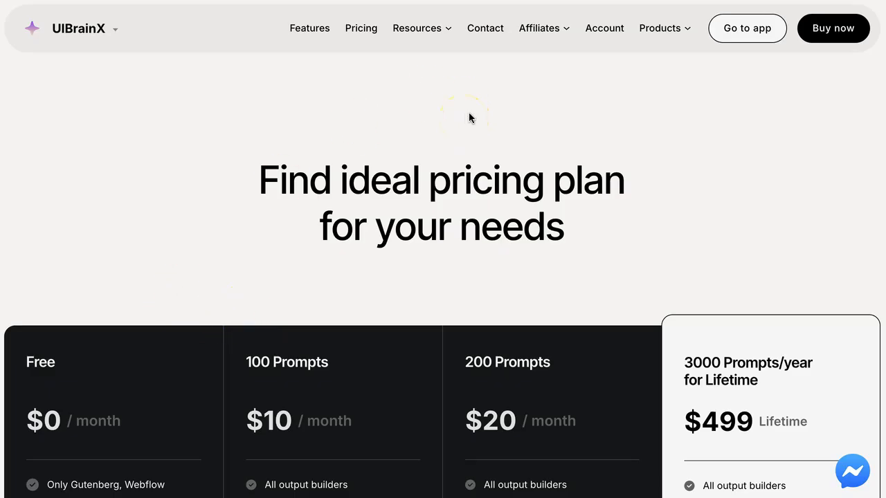
pyautogui.click(768, 0)
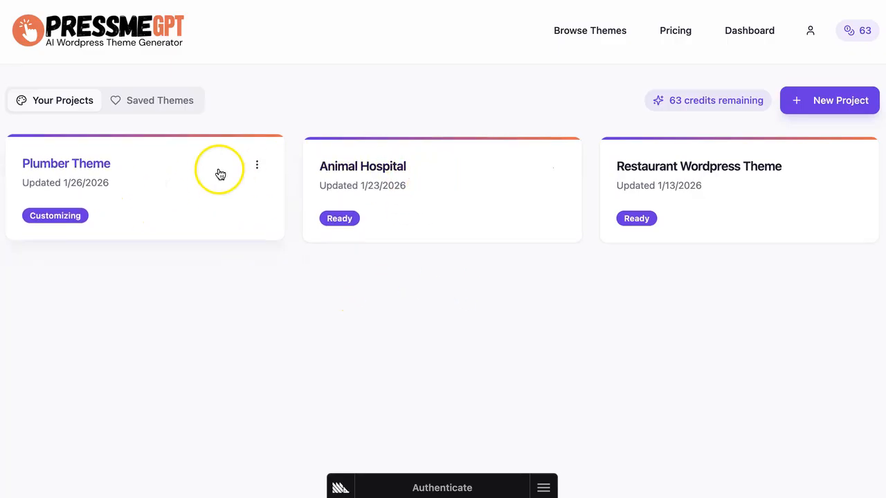
pyautogui.click(188, 187)
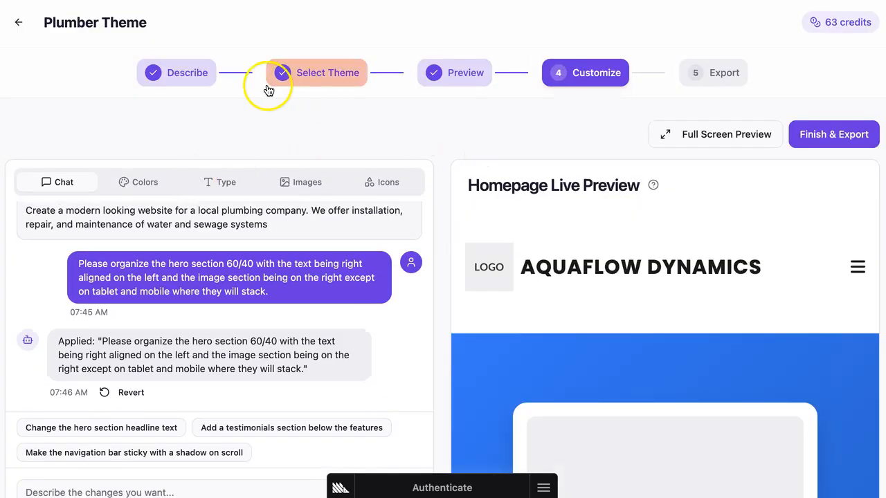
# Open the Describe step and review the Plumber Theme project's theme description and upload options.
pyautogui.click(160, 69)
pyautogui.scroll(-2, 301, 247)
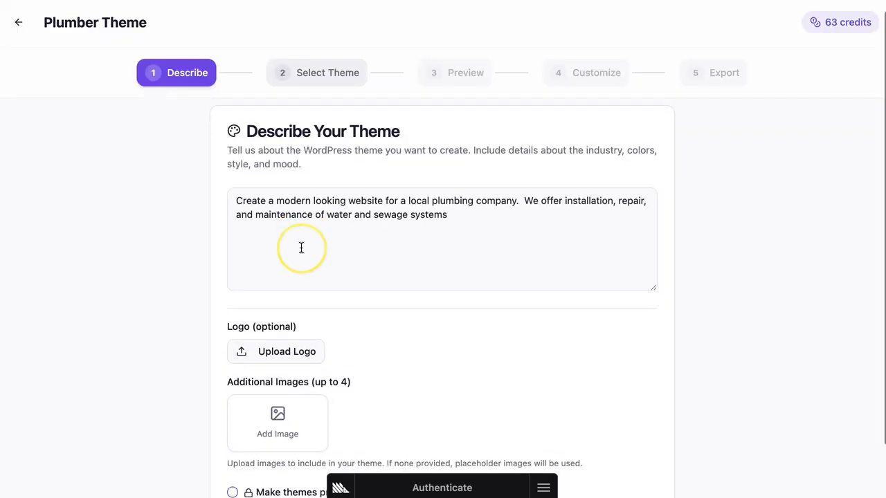
pyautogui.scroll(2, 301, 247)
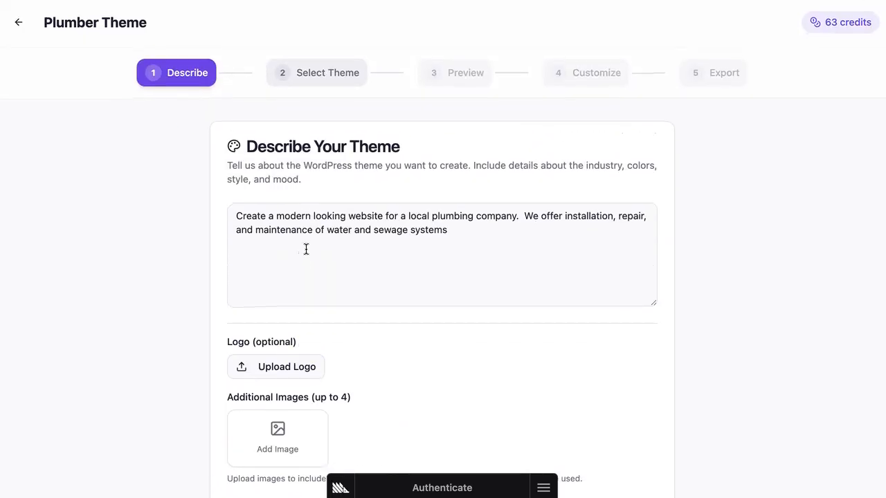
pyautogui.scroll(-2, 374, 305)
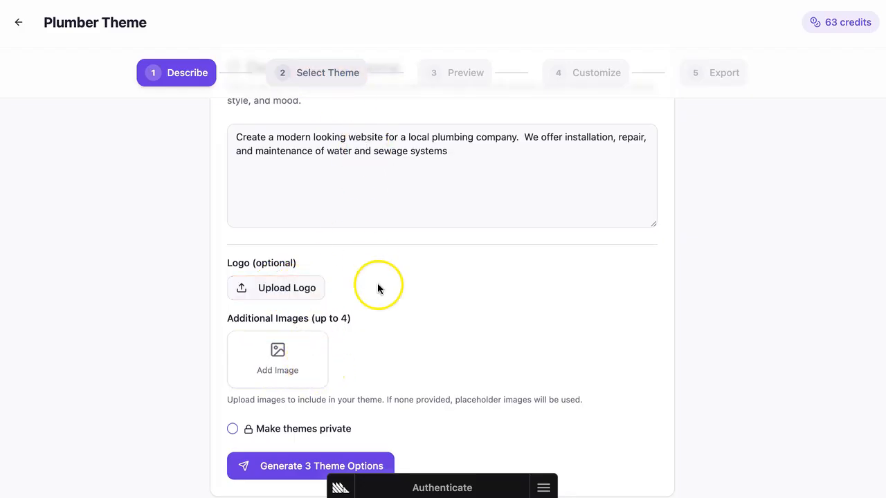
pyautogui.scroll(1, 377, 283)
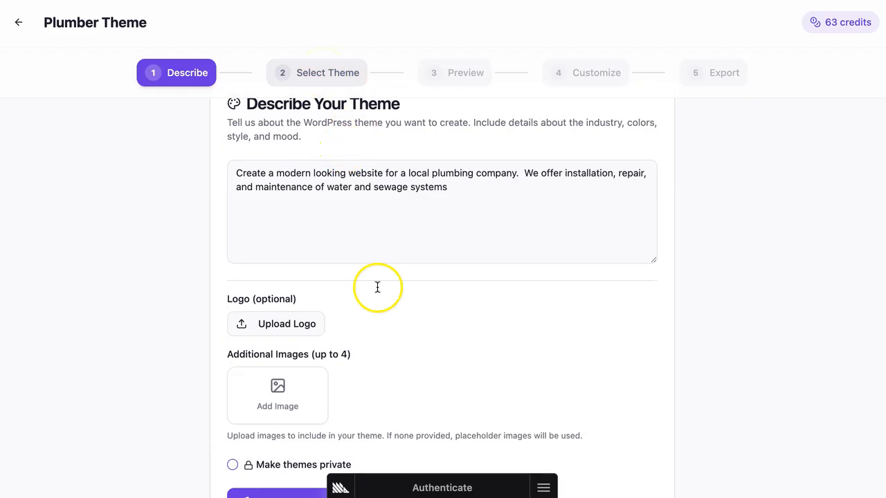
pyautogui.scroll(-1, 376, 286)
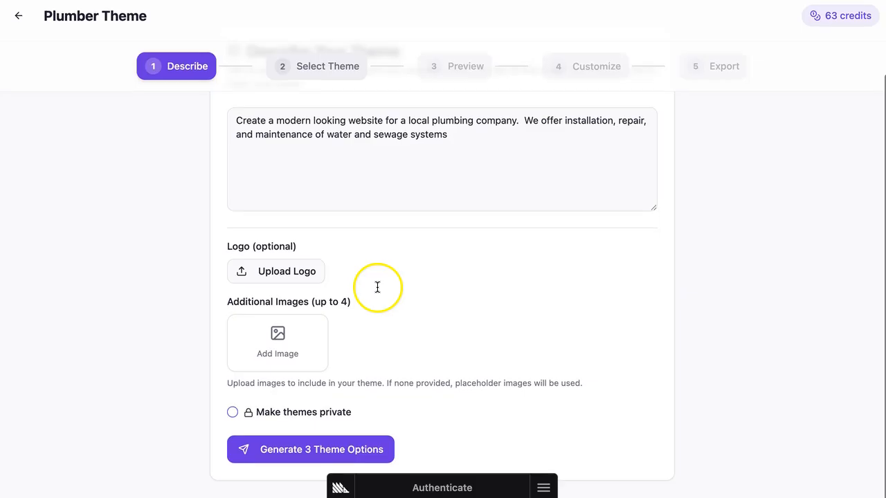
# Open the Select Theme step and browse the three generated plumbing theme options.
pyautogui.click(338, 76)
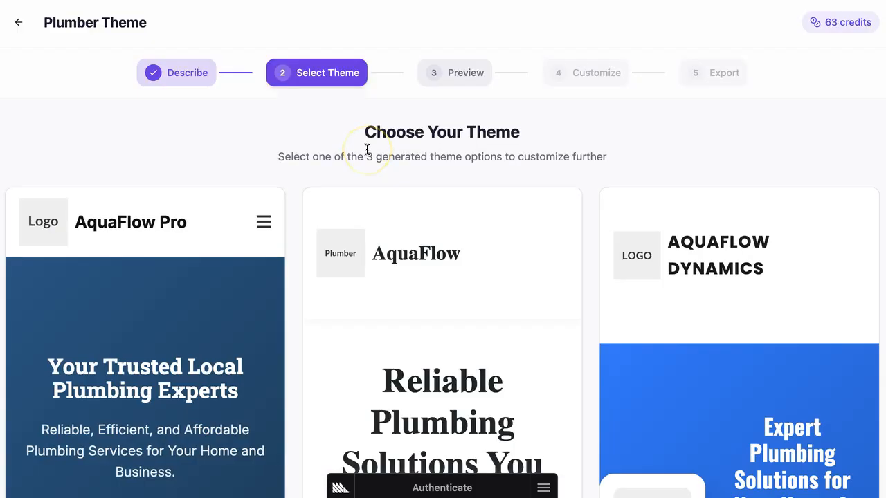
pyautogui.scroll(-1, 407, 281)
pyautogui.scroll(1, 407, 282)
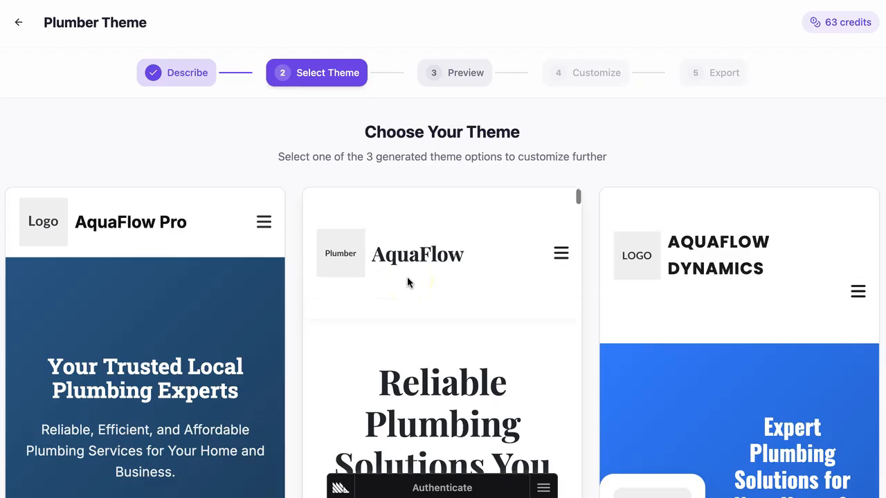
pyautogui.scroll(-3, 154, 182)
pyautogui.scroll(3, 152, 184)
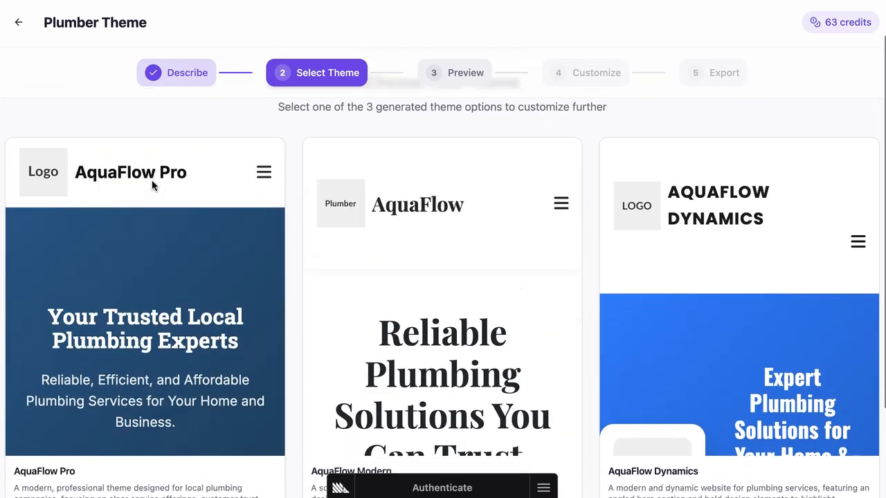
pyautogui.scroll(-3, 152, 187)
pyautogui.scroll(-10, 436, 226)
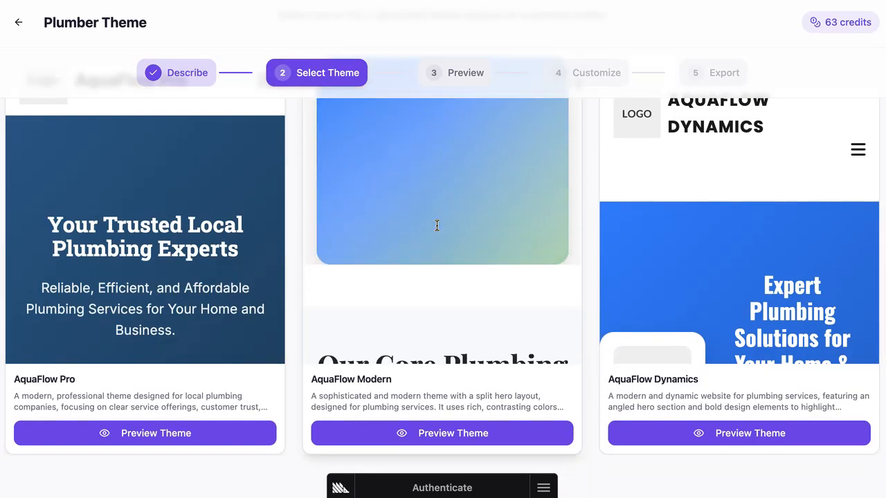
pyautogui.scroll(-3, 436, 224)
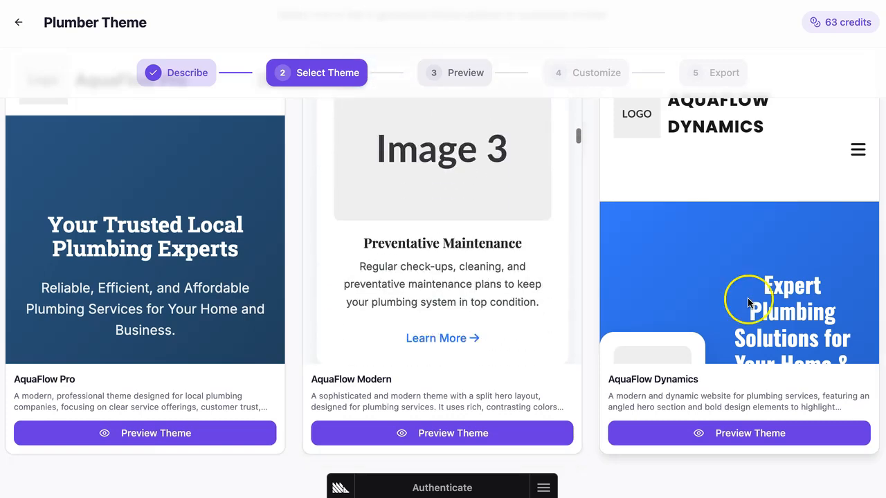
pyautogui.scroll(-5, 744, 299)
pyautogui.scroll(-10, 747, 302)
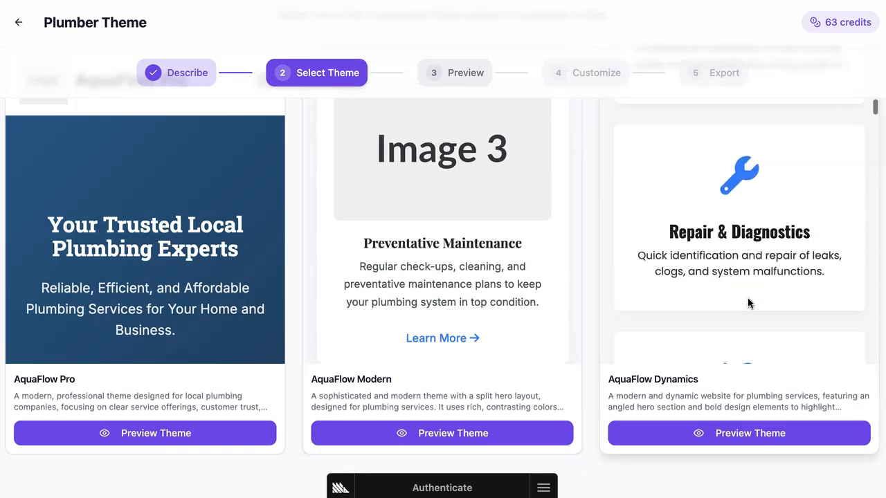
pyautogui.scroll(-5, 747, 302)
pyautogui.scroll(20, 747, 302)
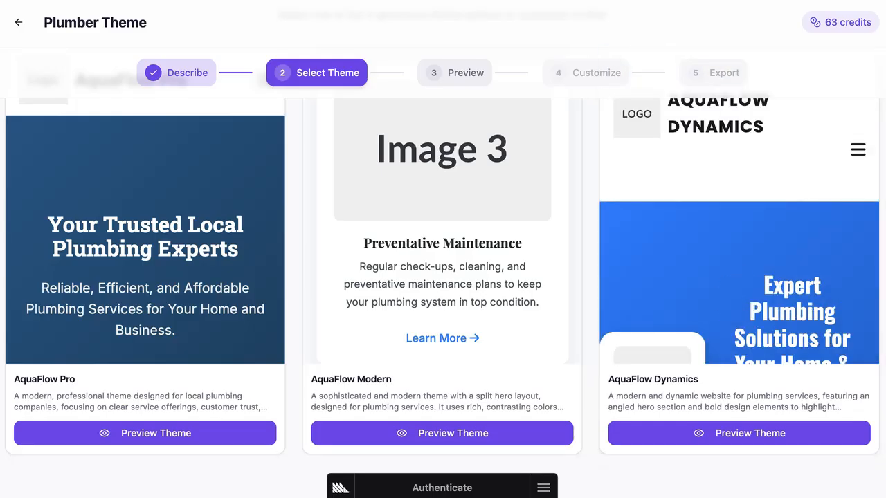
pyautogui.scroll(3, 111, 356)
pyautogui.scroll(-2, 155, 337)
pyautogui.scroll(2, 103, 329)
# Go from the Preview step back to the theme options and preview the AquaFlow Pro theme.
pyautogui.click(427, 75)
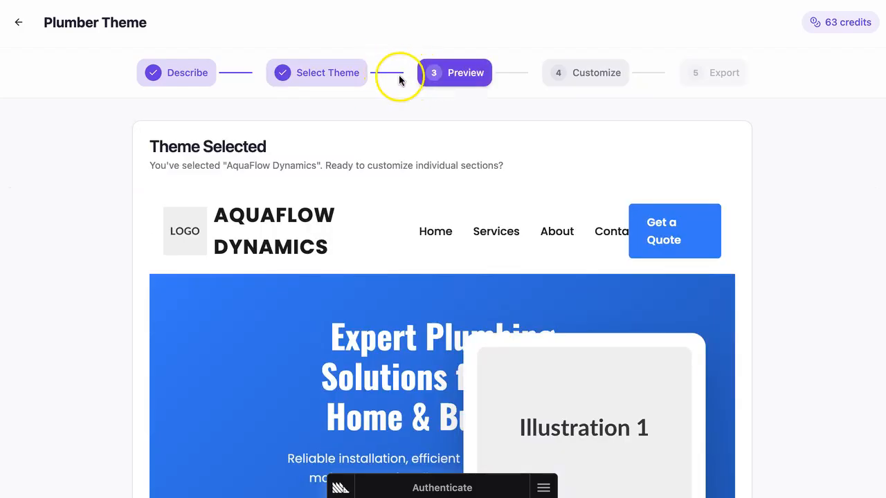
pyautogui.click(326, 75)
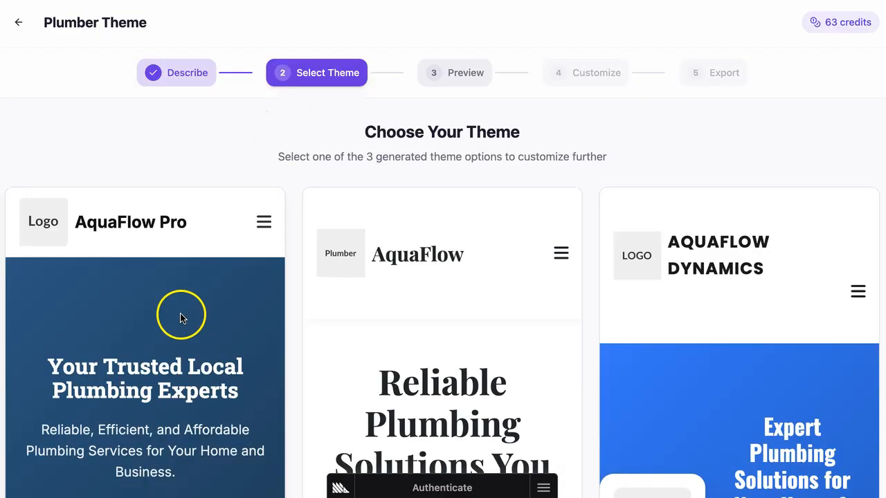
pyautogui.scroll(-3, 182, 317)
pyautogui.scroll(2, 181, 317)
pyautogui.scroll(-5, 181, 318)
pyautogui.scroll(4, 181, 318)
pyautogui.scroll(-3, 182, 93)
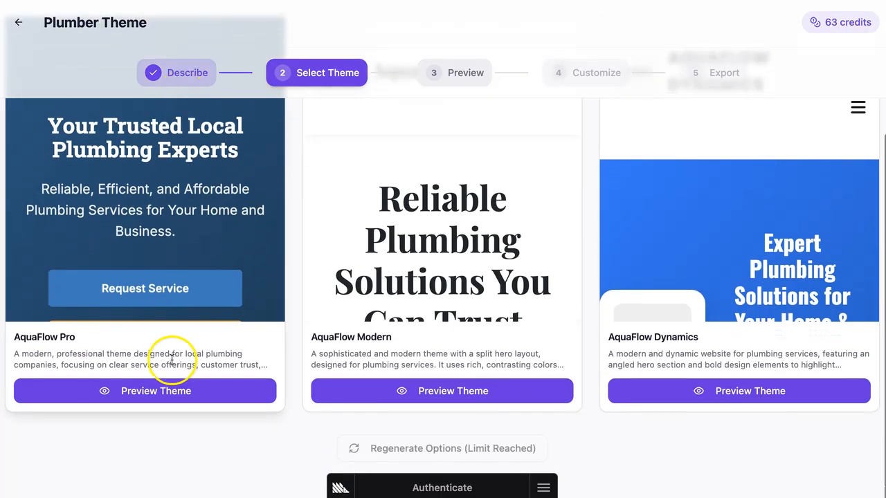
pyautogui.click(158, 394)
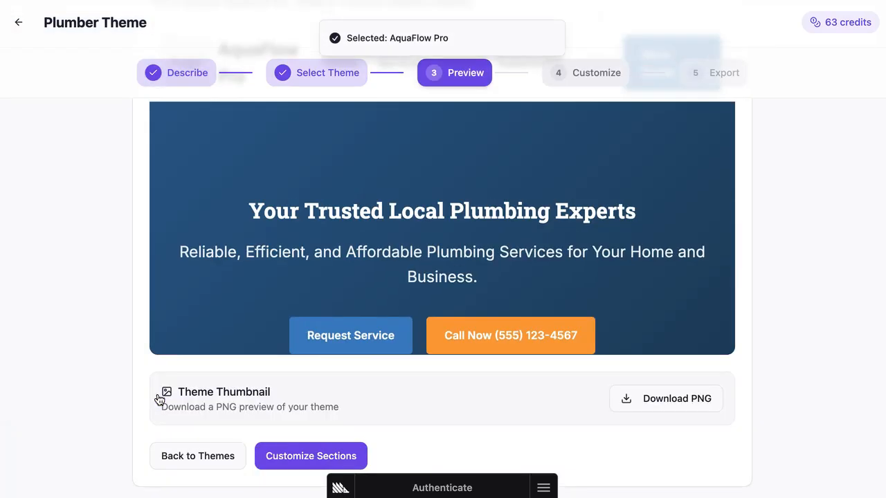
# Scroll through the AquaFlow Pro theme preview and continue to customizing its sections.
pyautogui.scroll(1, 470, 300)
pyautogui.scroll(2, 470, 300)
pyautogui.scroll(-8, 471, 301)
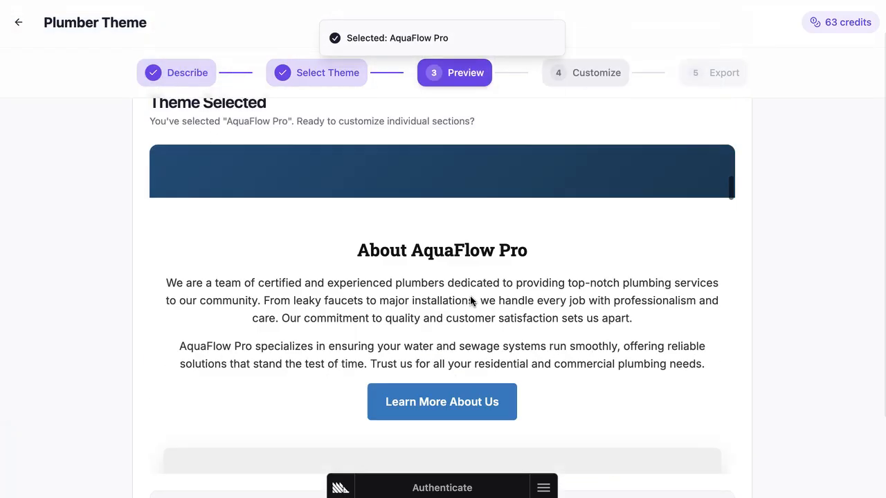
pyautogui.scroll(9, 470, 301)
pyautogui.scroll(-4, 470, 301)
pyautogui.scroll(4, 470, 301)
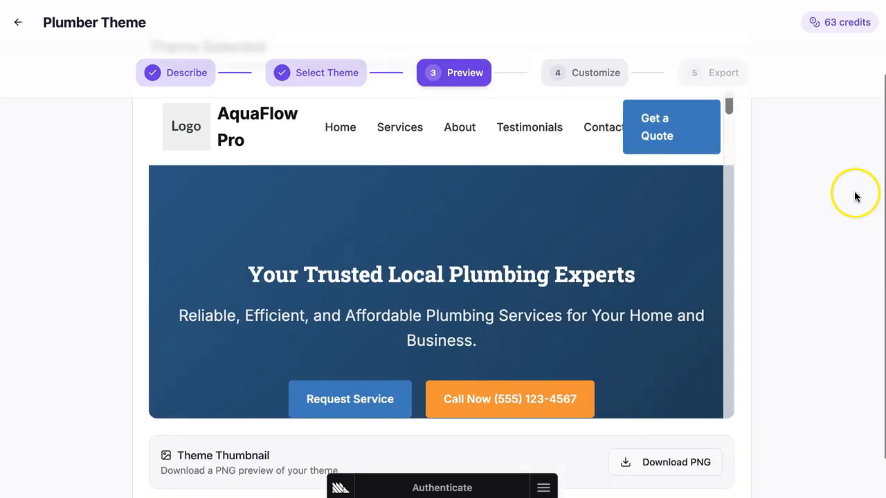
pyautogui.scroll(-3, 853, 195)
pyautogui.click(310, 455)
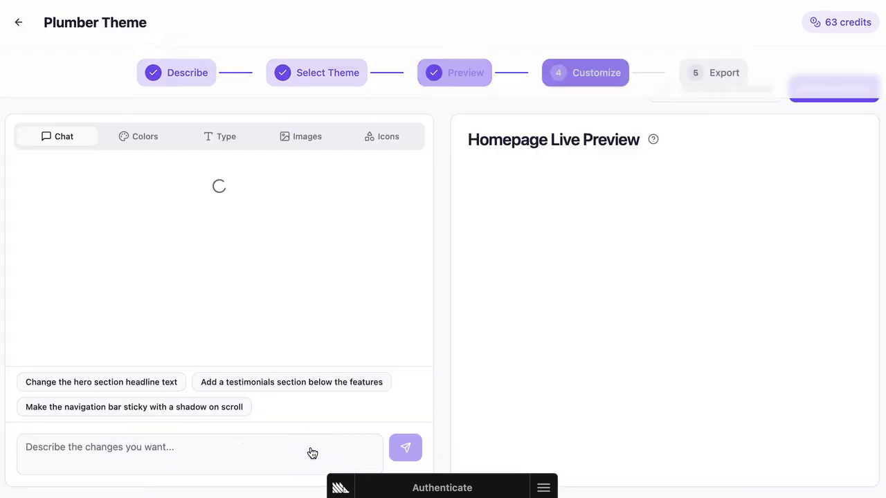
# Scroll through the homepage live preview to examine every section of the theme.
pyautogui.click(638, 243)
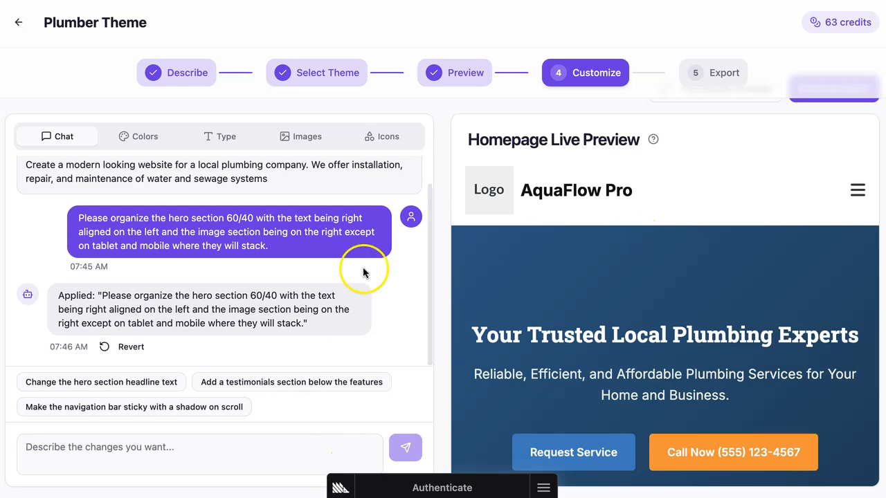
pyautogui.scroll(-8, 716, 338)
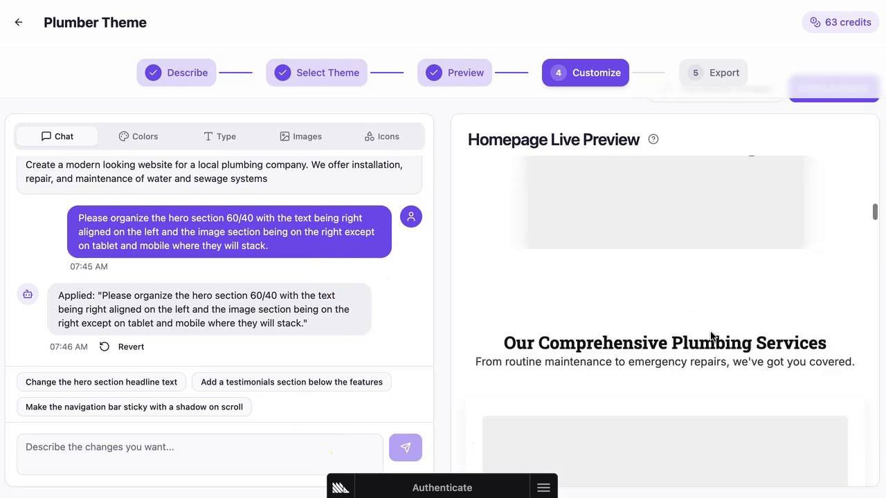
pyautogui.scroll(-10, 710, 334)
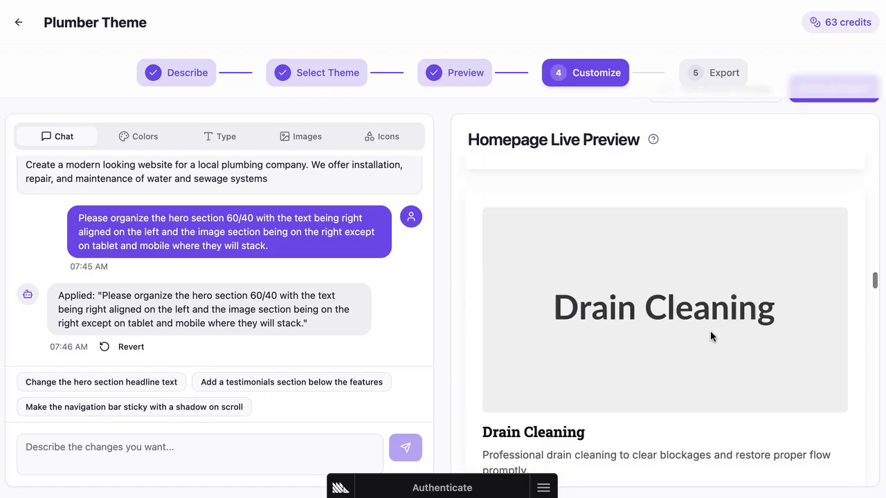
pyautogui.scroll(-10, 710, 336)
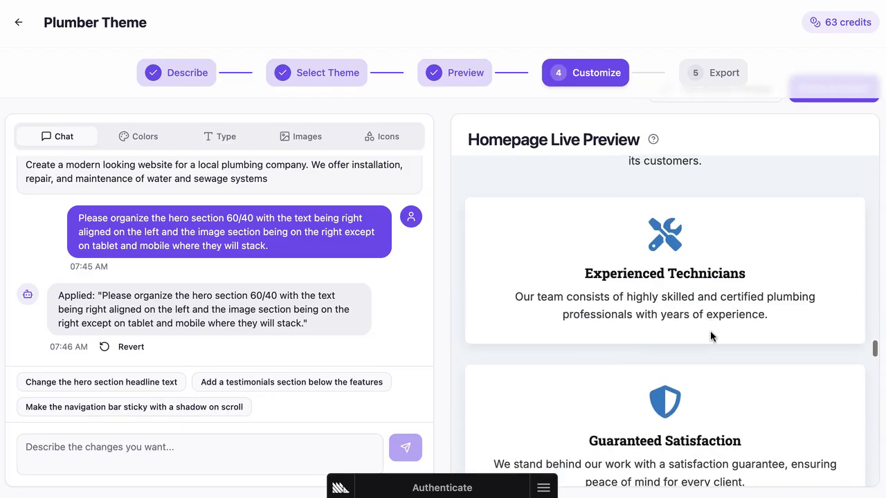
pyautogui.scroll(-8, 710, 336)
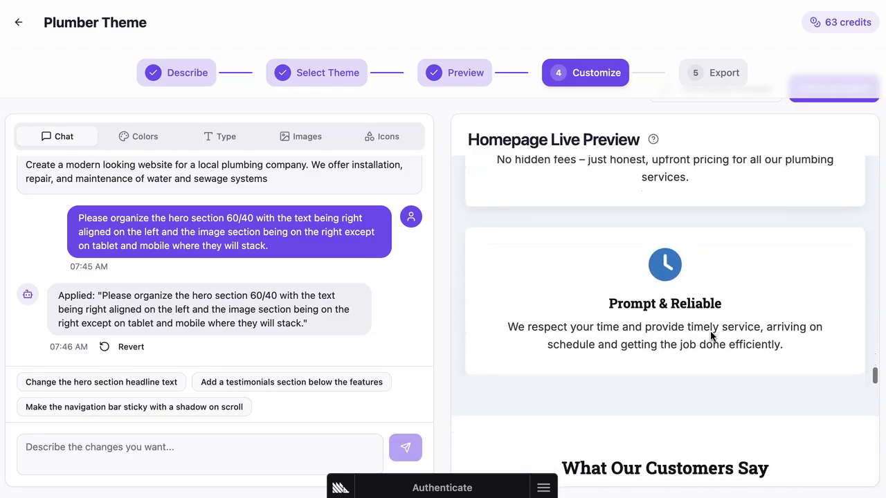
pyautogui.scroll(-10, 710, 336)
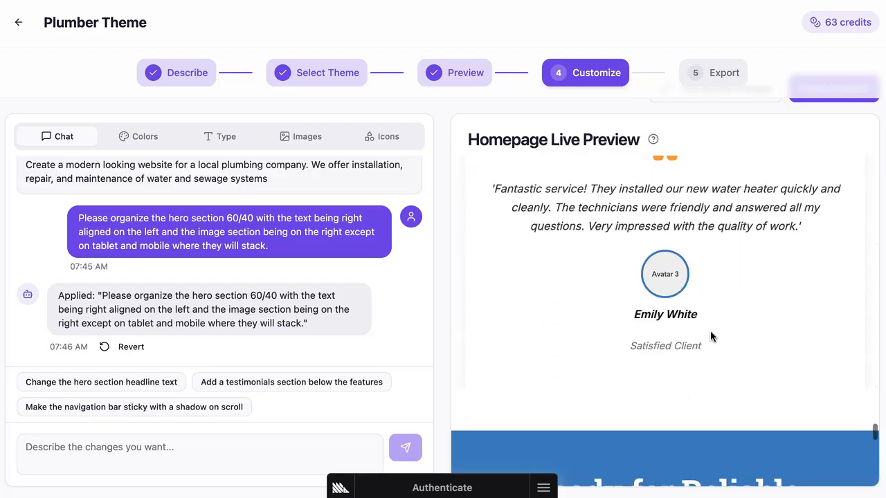
pyautogui.scroll(-10, 710, 334)
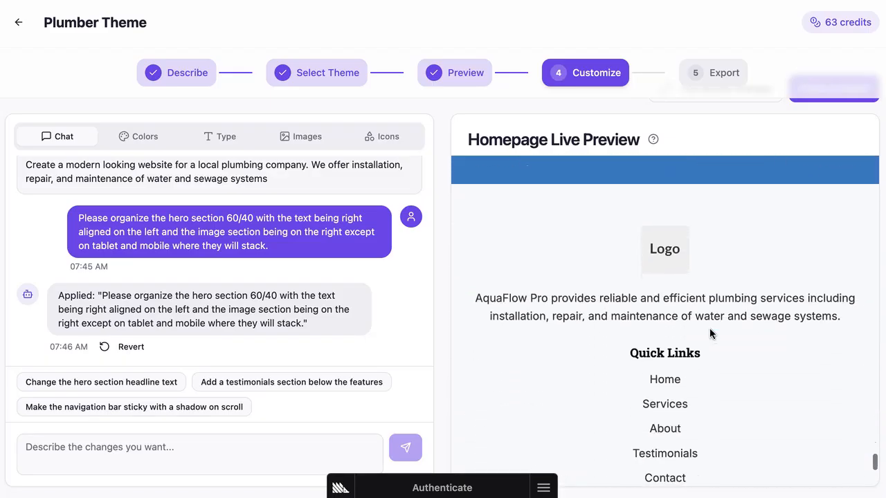
pyautogui.scroll(10, 585, 197)
pyautogui.scroll(10, 584, 196)
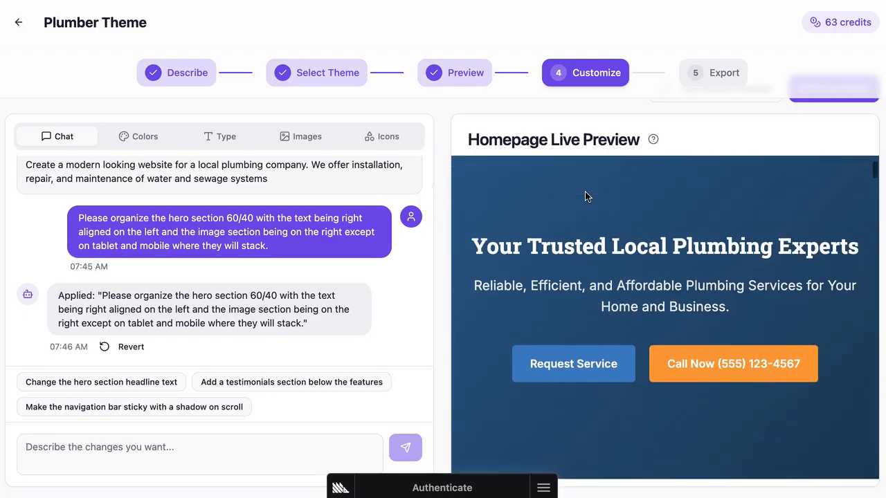
pyautogui.scroll(2, 585, 196)
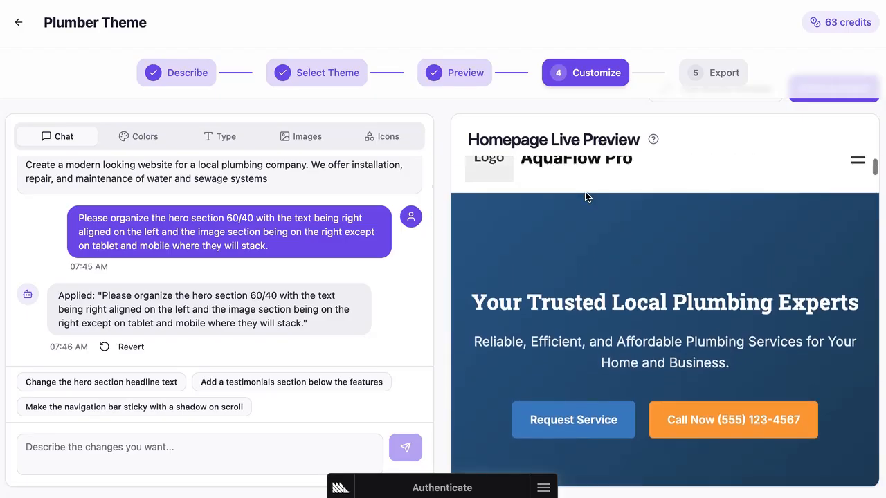
# Search the image library for plumber and use the photo of a worker holding a pipe tool.
pyautogui.click(307, 145)
pyautogui.click(160, 218)
pyautogui.write('plumbe')
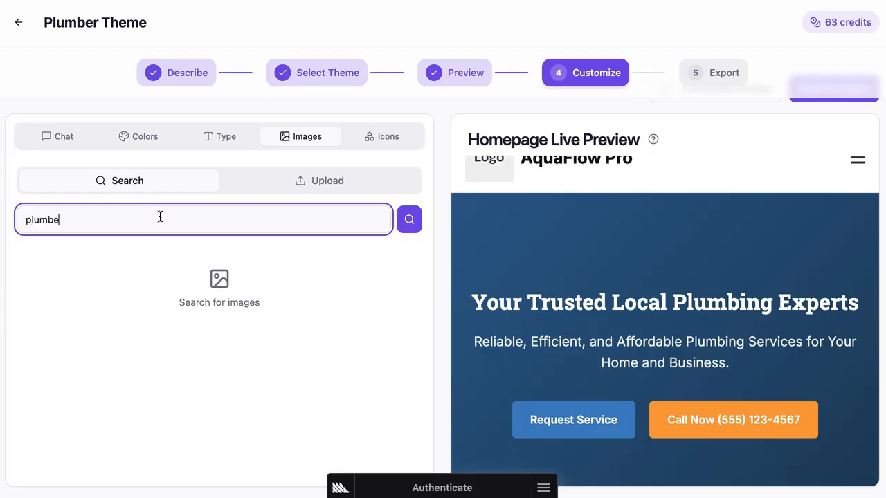
pyautogui.write('r')
pyautogui.scroll(-5, 103, 336)
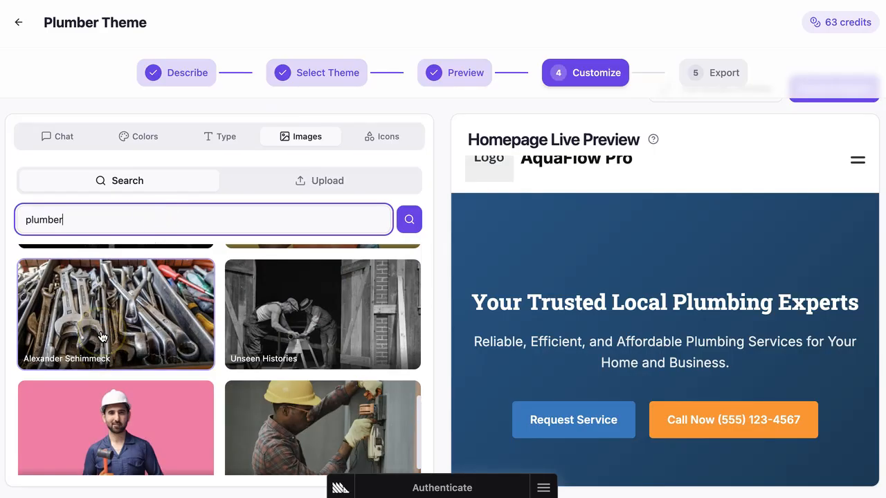
pyautogui.click(96, 272)
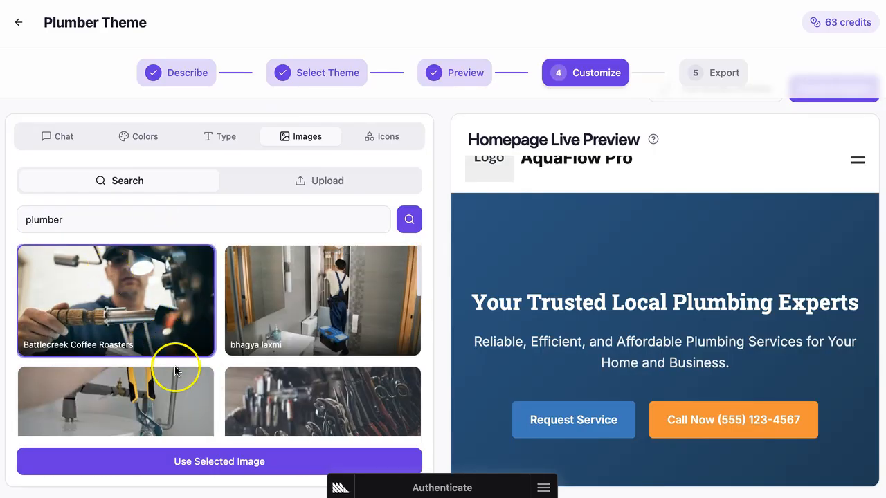
pyautogui.scroll(-5, 175, 372)
pyautogui.scroll(5, 174, 369)
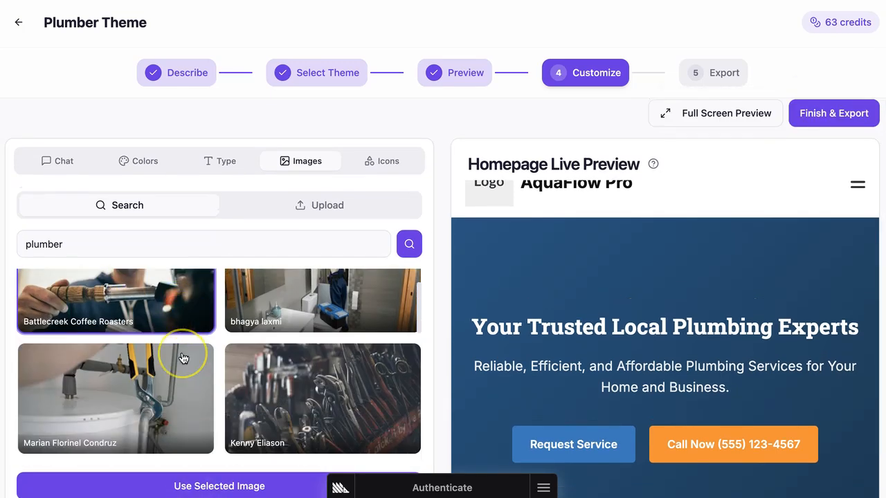
pyautogui.scroll(-2, 183, 358)
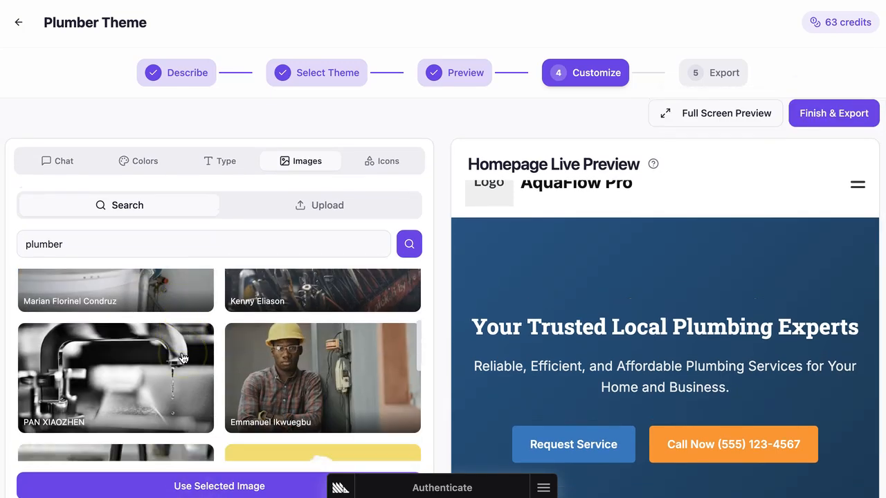
pyautogui.click(192, 487)
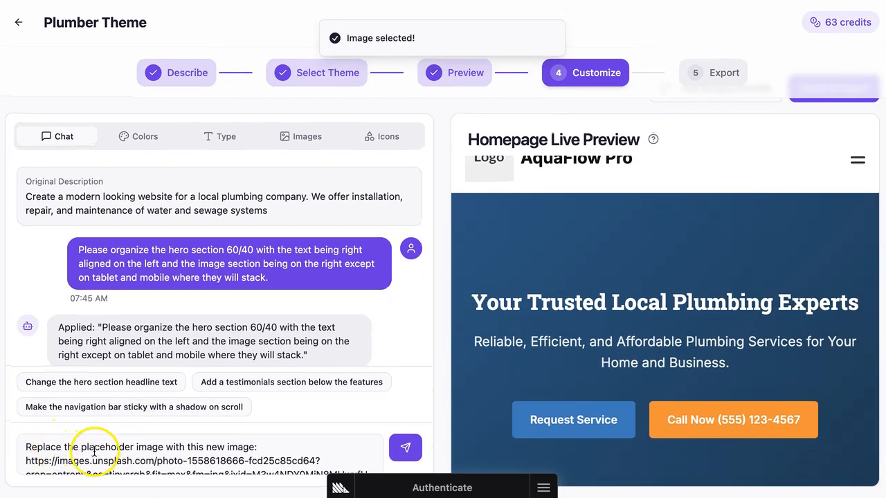
# Edit the chat request to: Replace the background hero with this new image. Be sure to include an opaque overlay in the current color so the text can be seen, and send it.
pyautogui.doubleClick(88, 447)
pyautogui.write('background')
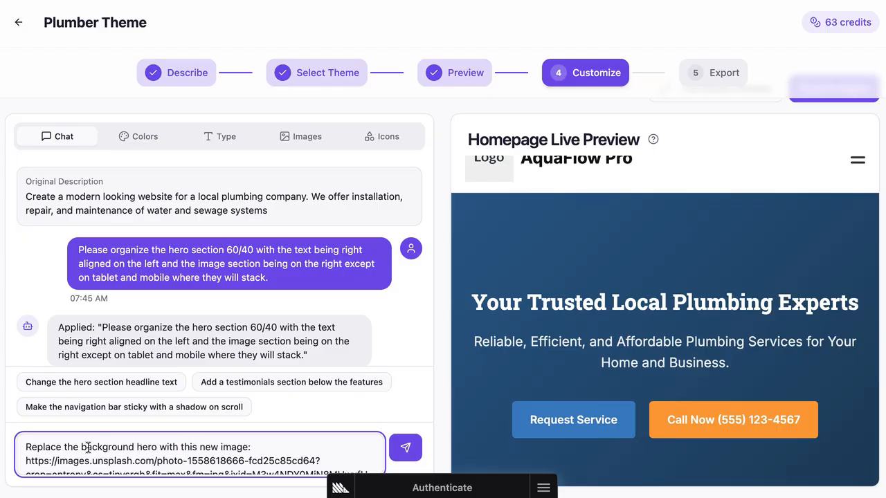
pyautogui.click(254, 449)
pyautogui.press('BackSpace')
pyautogui.press('BackSpace')
pyautogui.write('. Be sure to include an ov')
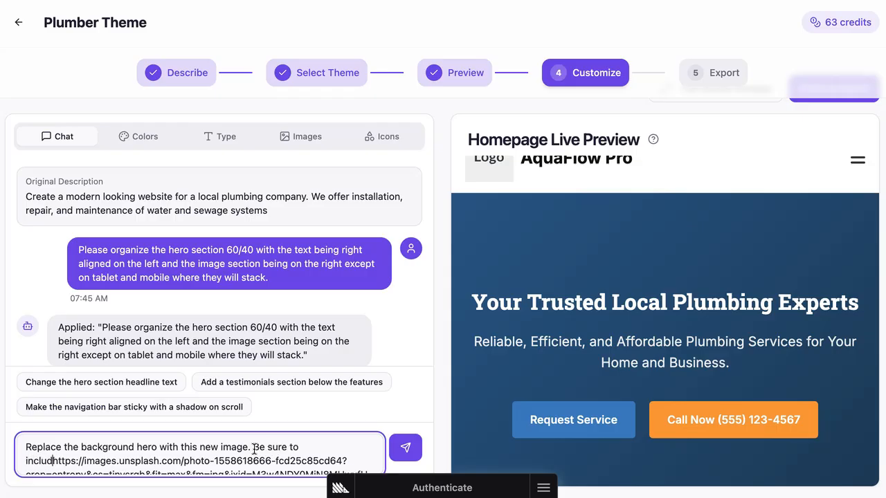
pyautogui.write('erlay in the current co')
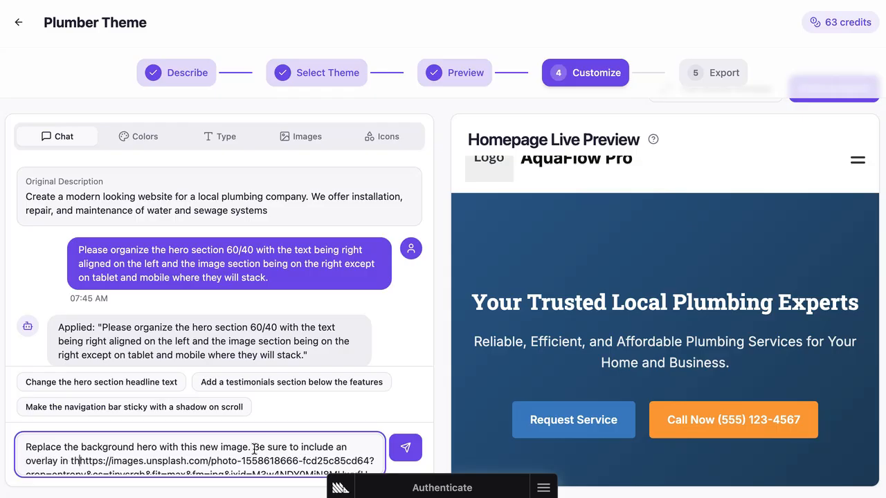
pyautogui.write('lor so the tex')
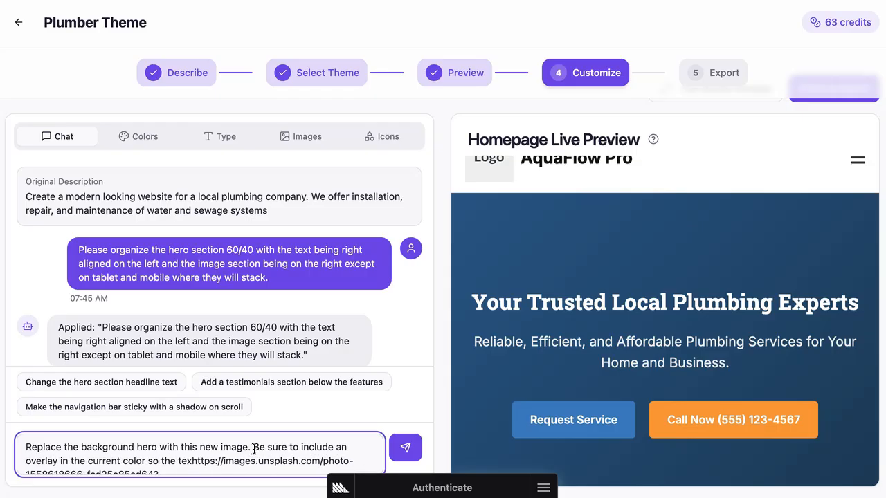
pyautogui.write('t can be seen:')
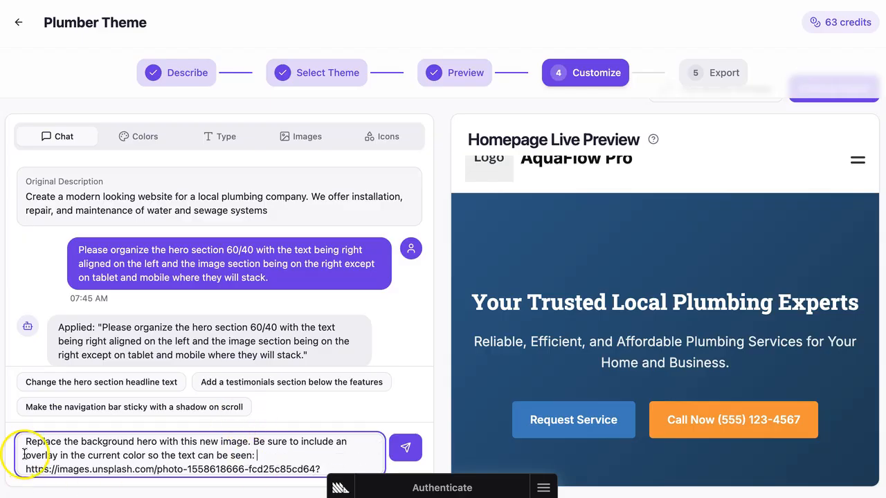
pyautogui.click(24, 455)
pyautogui.write('opaque')
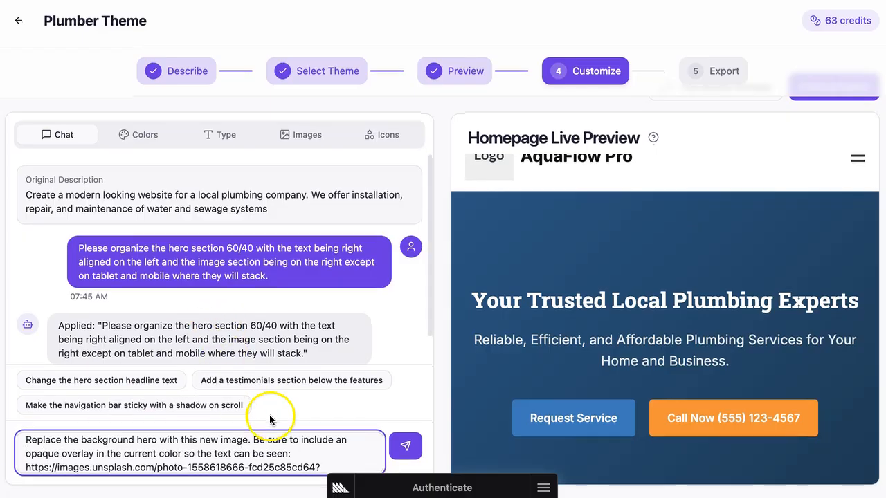
pyautogui.click(409, 450)
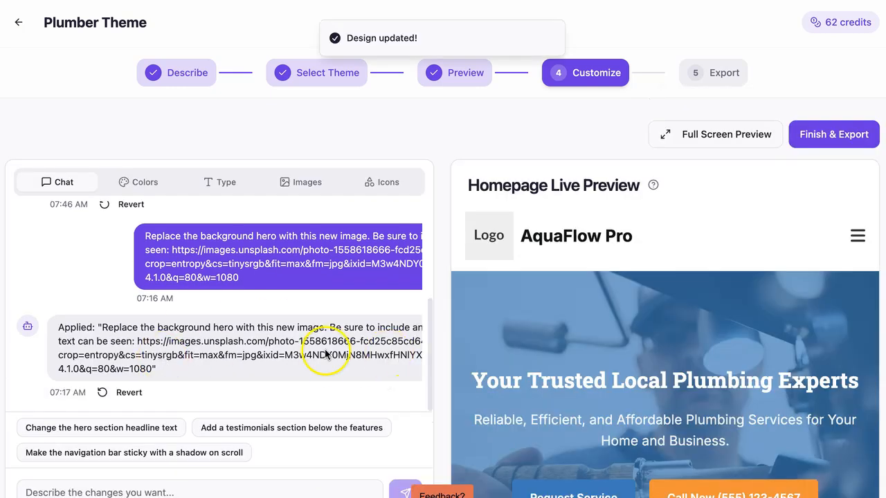
# Scroll the live preview to examine the hero section's new background image.
pyautogui.scroll(-2, 616, 388)
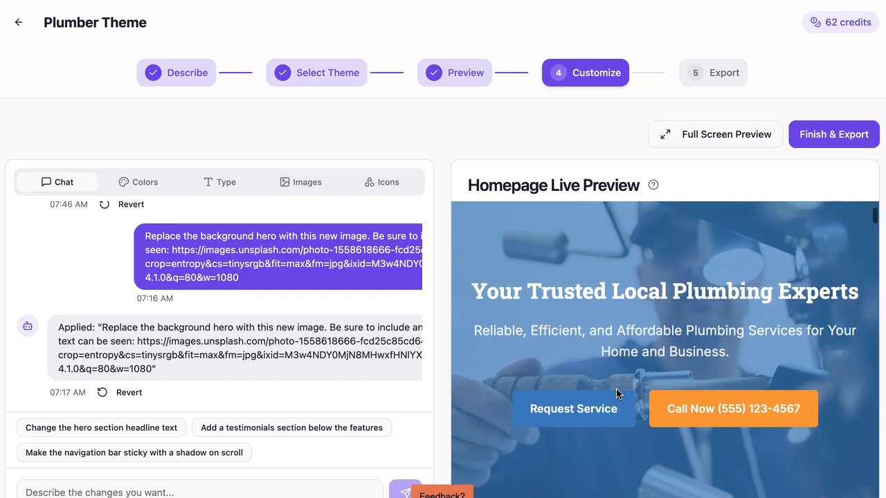
pyautogui.scroll(1, 615, 388)
pyautogui.scroll(-1, 615, 388)
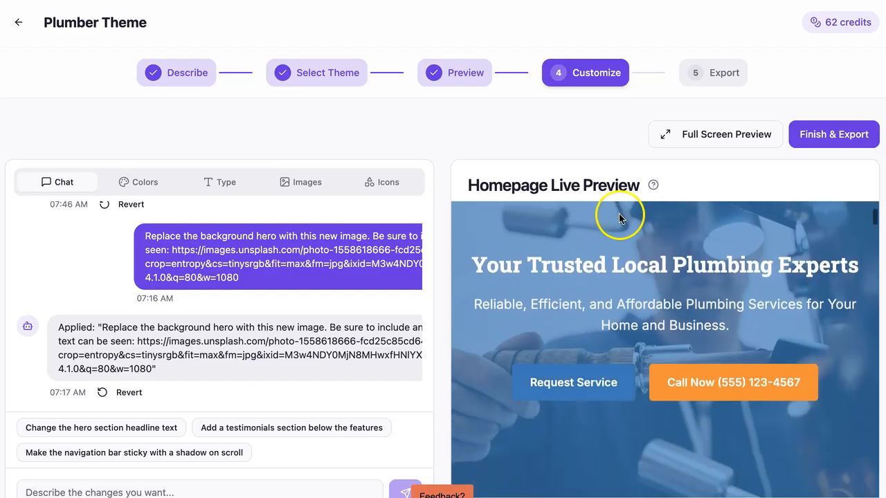
pyautogui.scroll(-1, 616, 219)
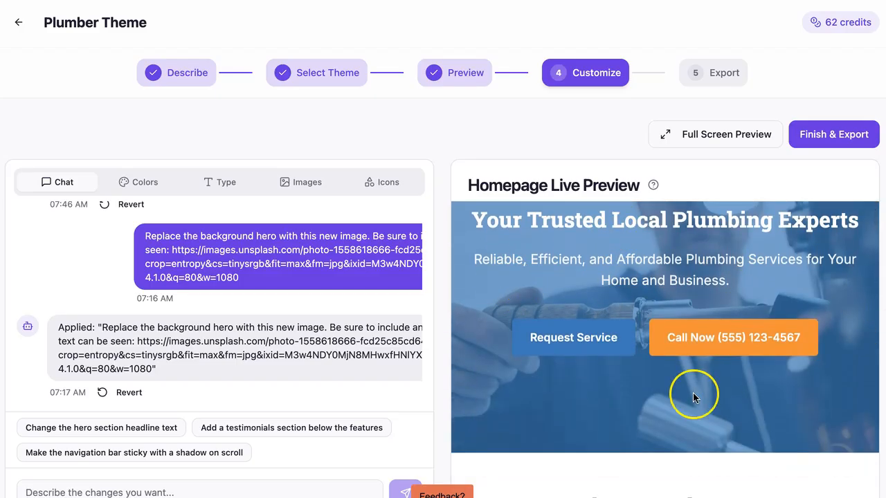
pyautogui.scroll(-10, 692, 396)
pyautogui.scroll(15, 693, 397)
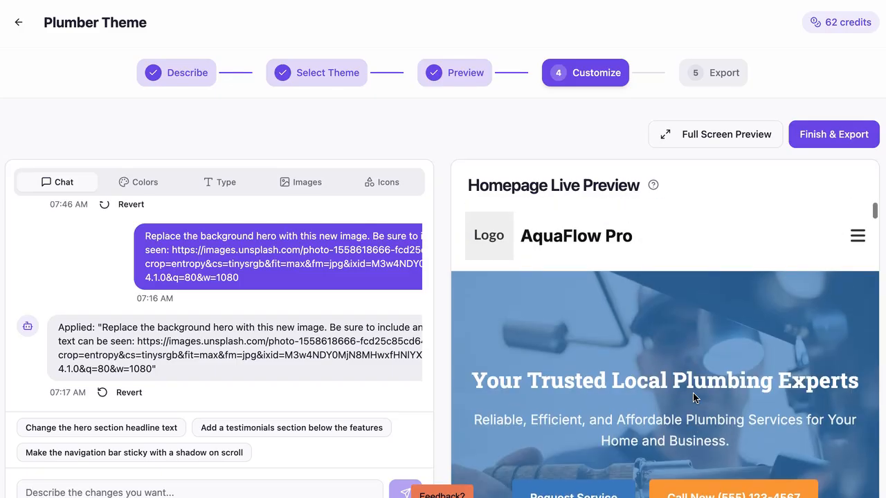
# Open the full screen preview, scroll through the page's sections, and close it.
pyautogui.click(711, 133)
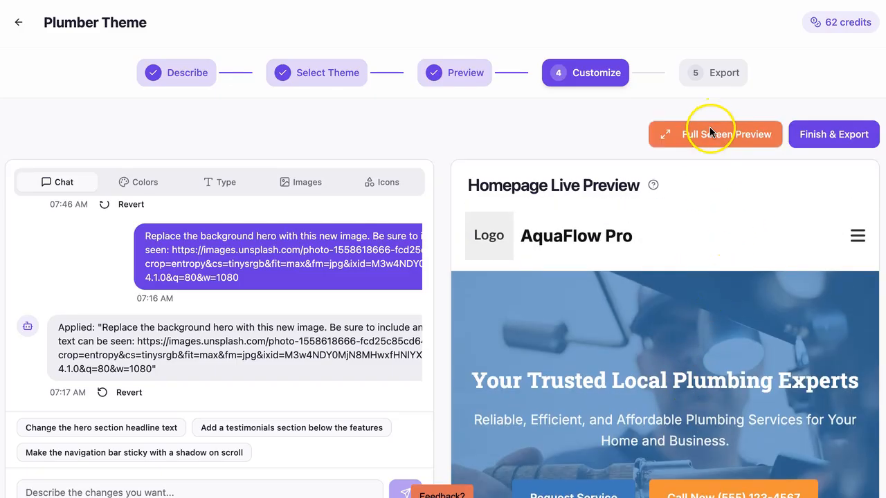
pyautogui.scroll(-10, 435, 321)
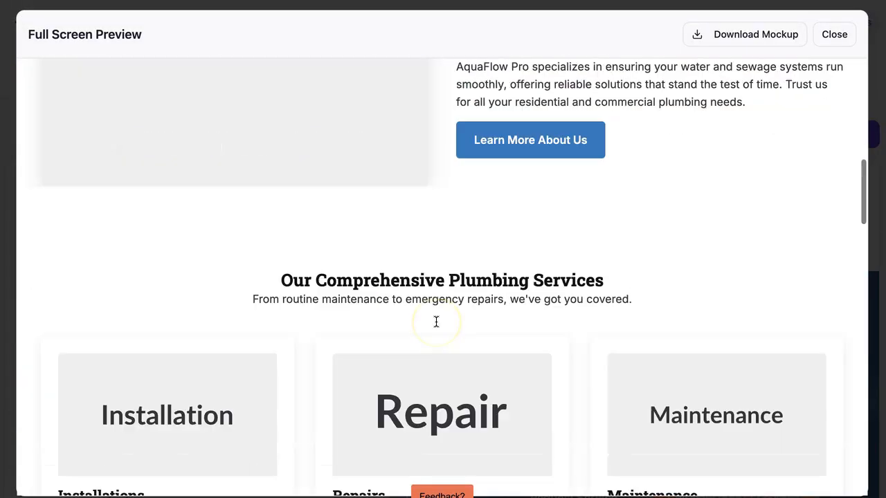
pyautogui.scroll(10, 436, 321)
pyautogui.scroll(-3, 436, 322)
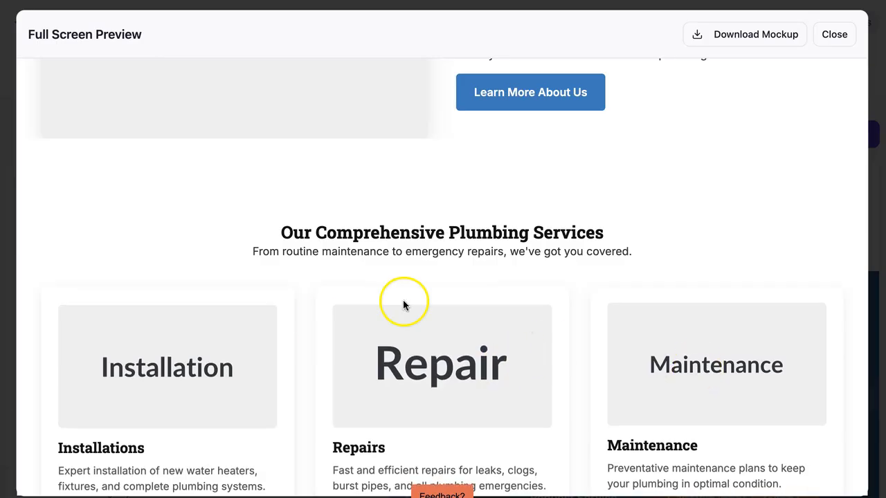
pyautogui.scroll(2, 192, 340)
pyautogui.scroll(-4, 192, 339)
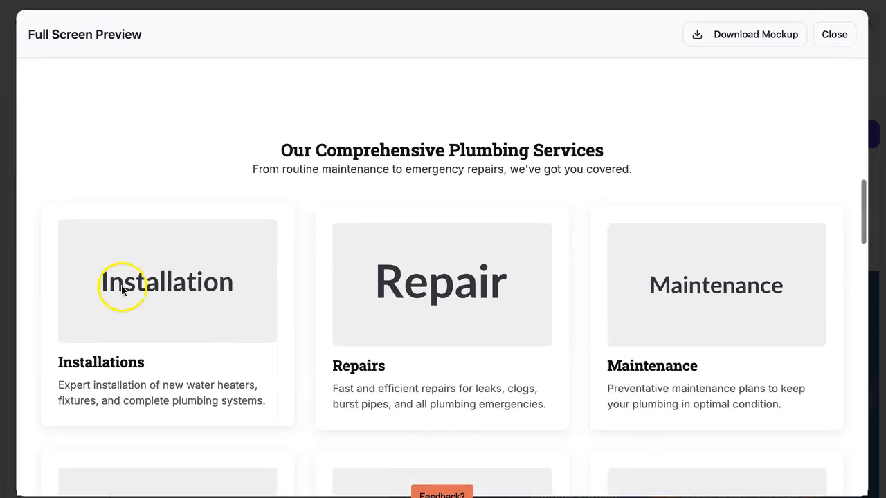
pyautogui.scroll(-6, 214, 305)
pyautogui.scroll(15, 215, 305)
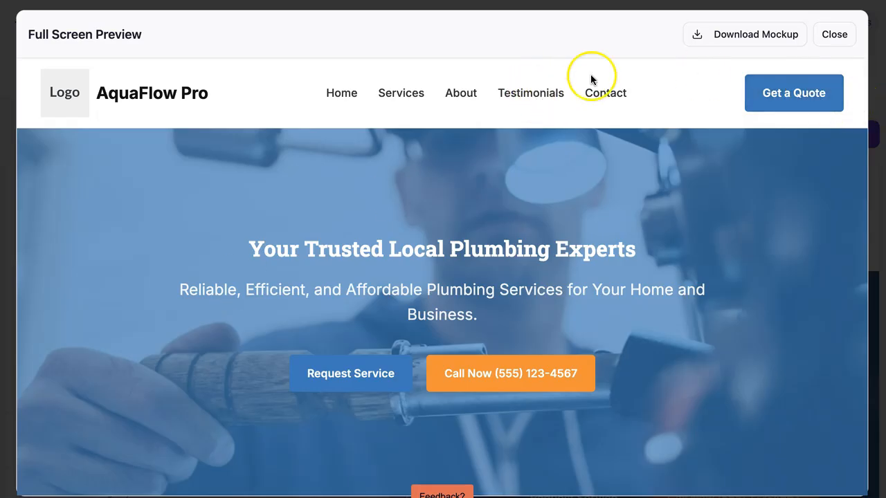
pyautogui.click(835, 35)
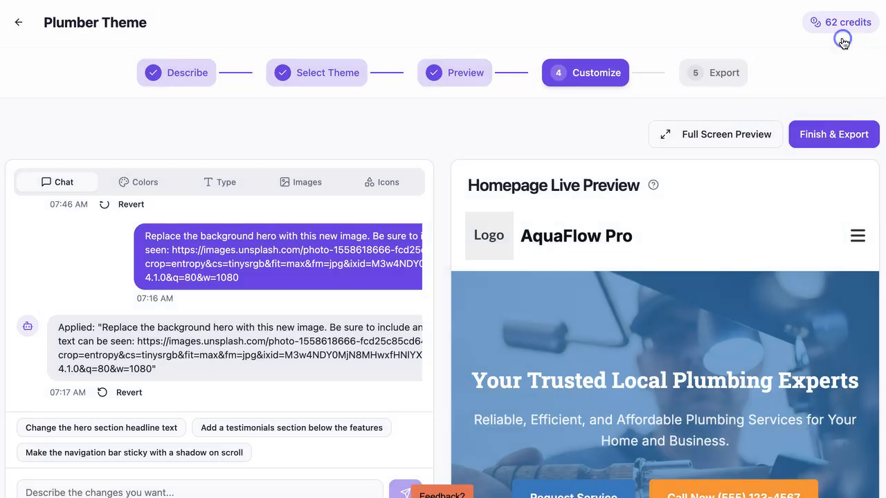
# Finish customizing and download the theme as a Block Theme (FSE) zip package.
pyautogui.click(825, 138)
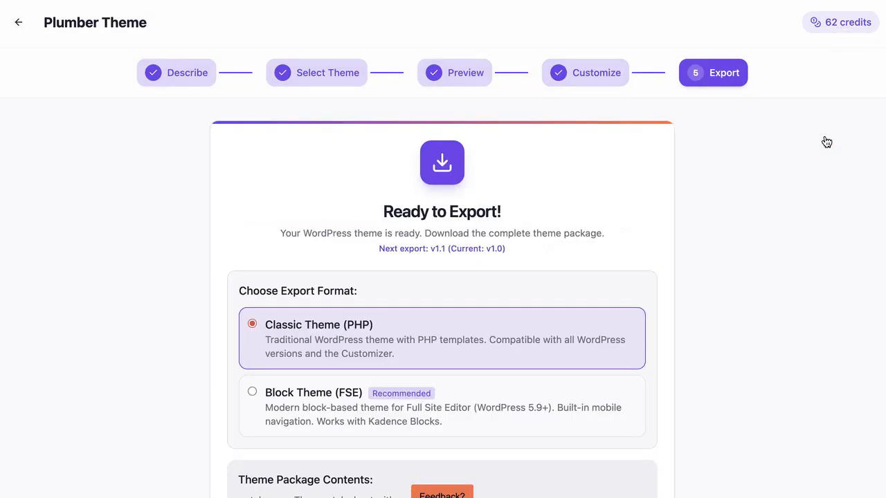
pyautogui.scroll(-1, 407, 280)
pyautogui.scroll(1, 407, 279)
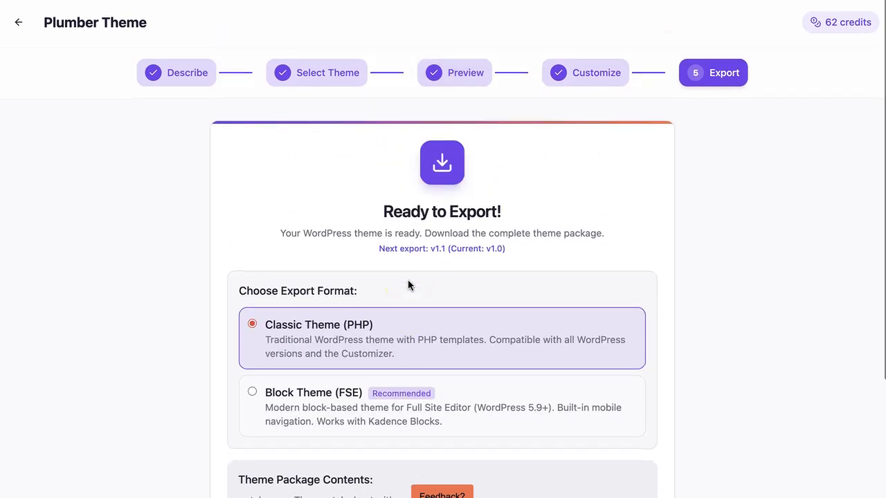
pyautogui.scroll(-1, 408, 279)
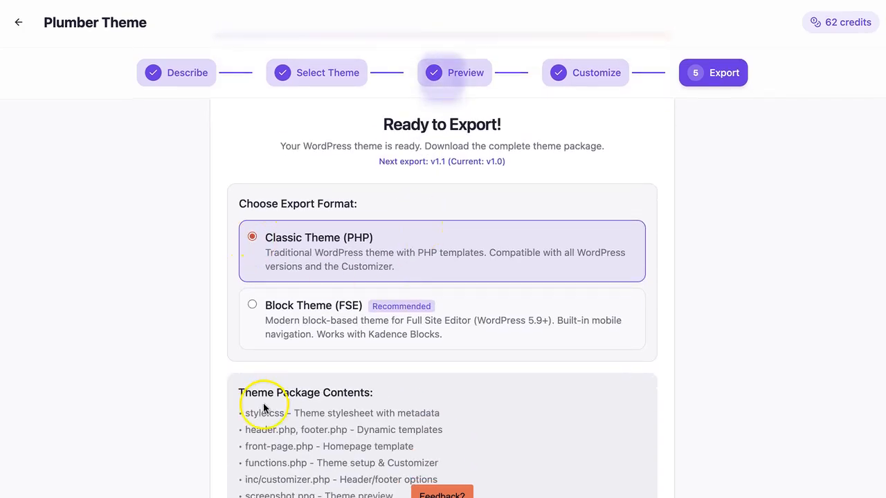
pyautogui.scroll(-1, 222, 409)
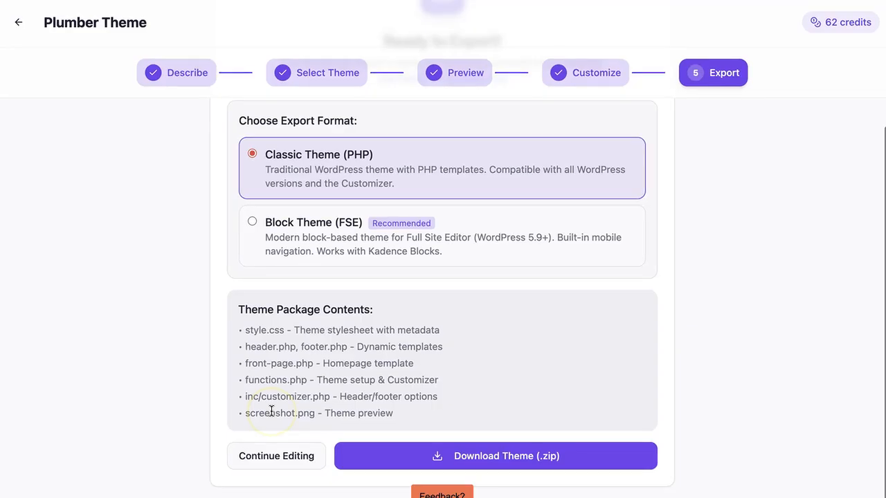
pyautogui.click(305, 222)
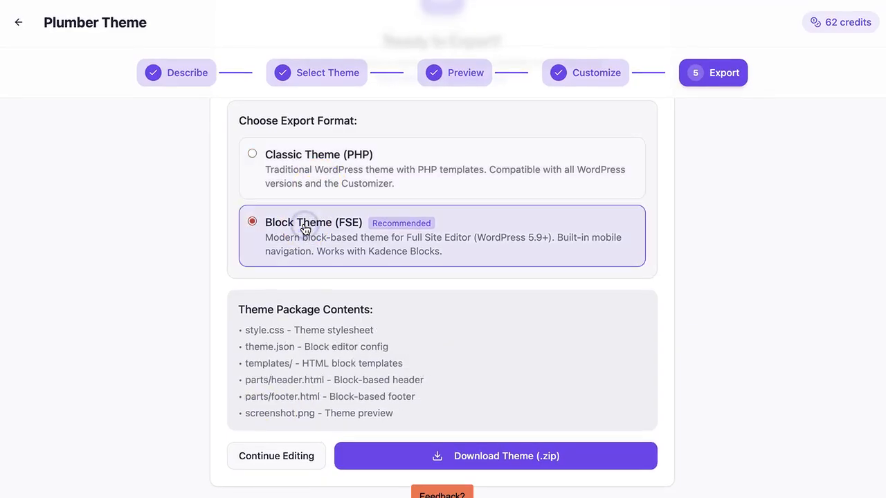
pyautogui.click(503, 458)
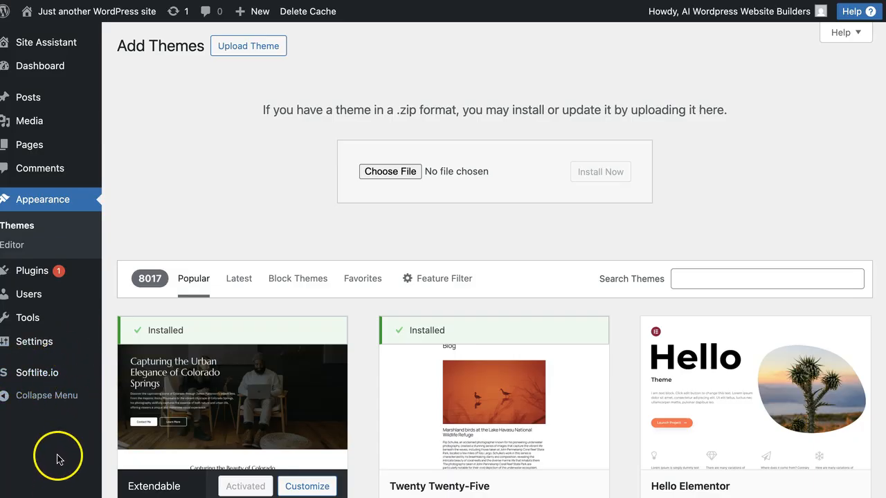
# In WordPress, upload and install plumber-theme-theme-v1.1.zip as a new theme, then activate it.
pyautogui.moveTo(61, 382)
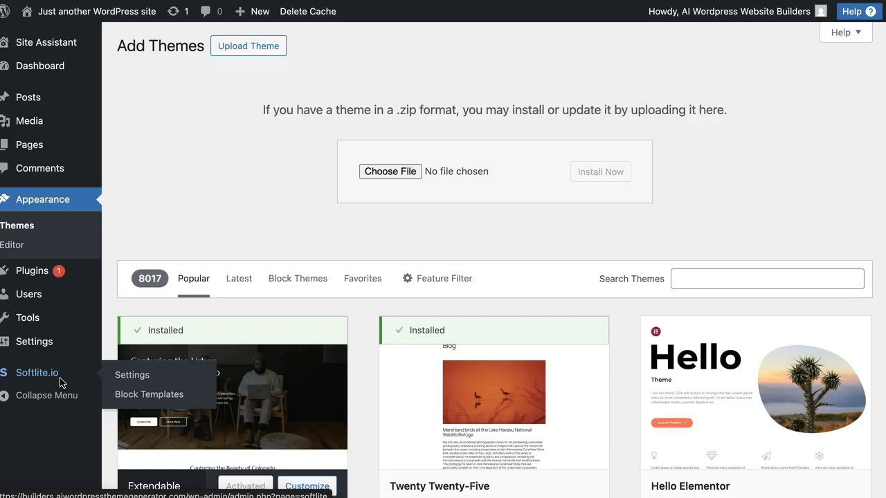
pyautogui.click(220, 184)
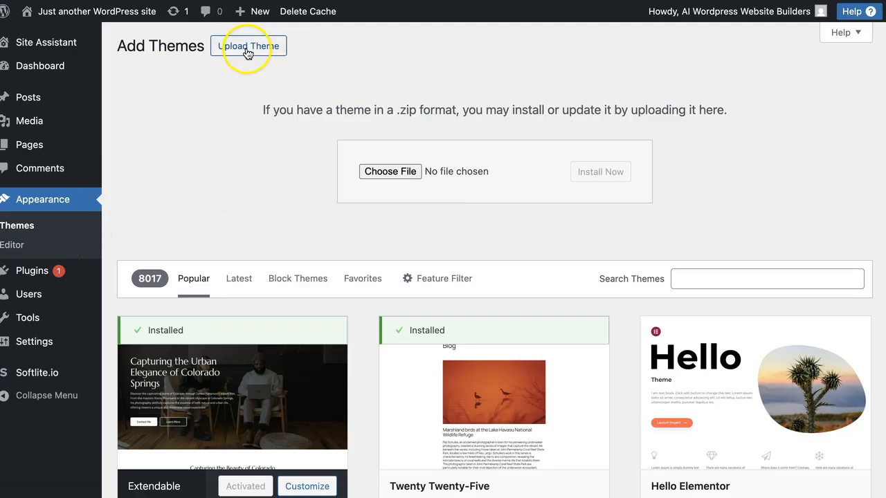
pyautogui.click(388, 167)
pyautogui.click(346, 128)
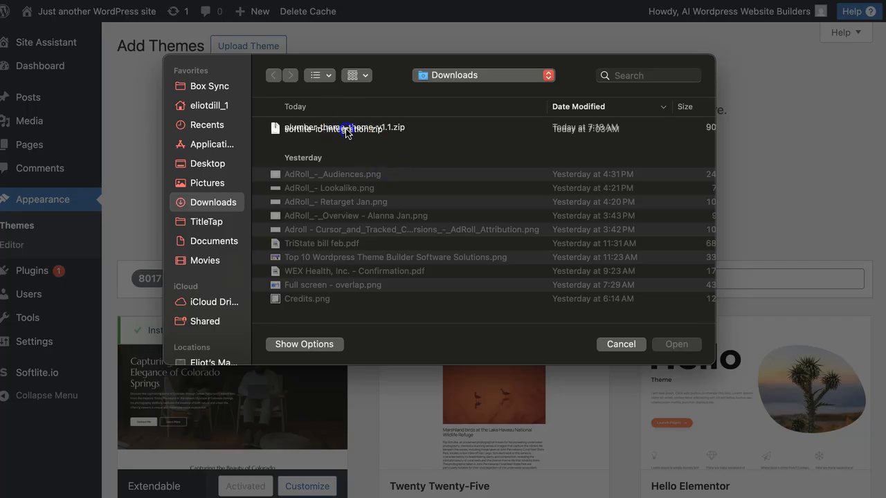
pyautogui.click(347, 131)
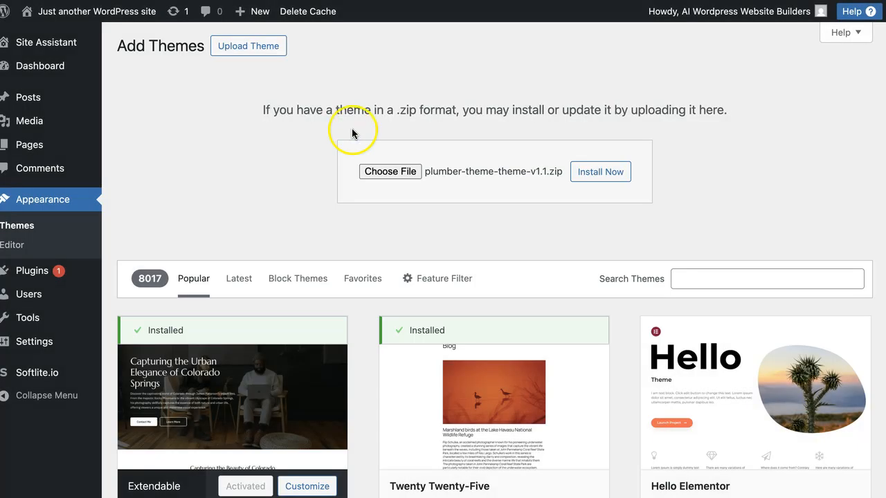
pyautogui.click(611, 173)
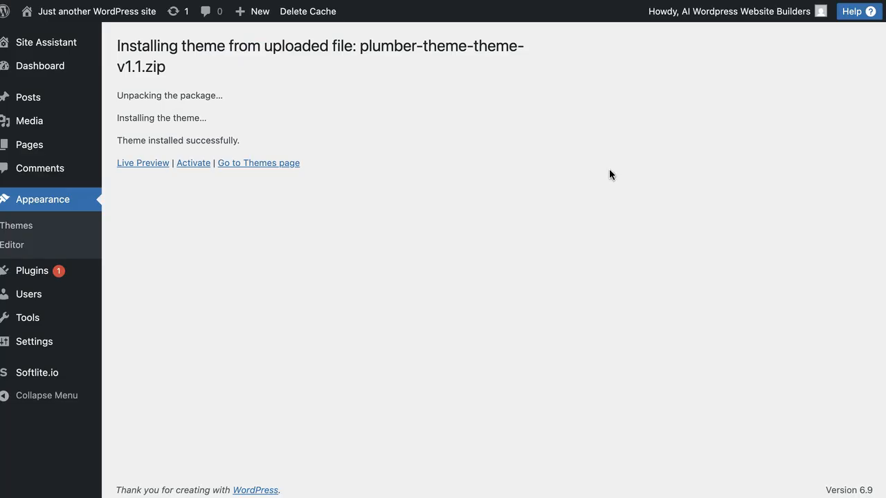
pyautogui.click(192, 164)
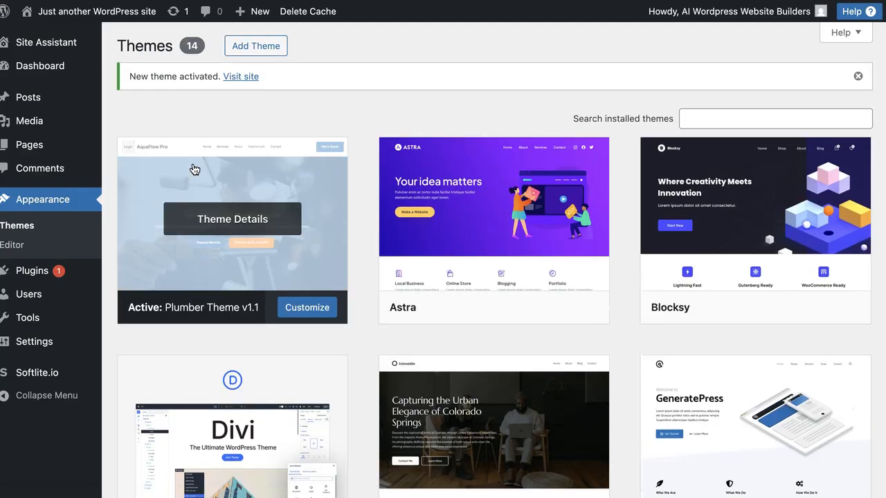
# Open the site in a new tab and scroll through the homepage to examine the installed theme.
pyautogui.moveTo(71, 14)
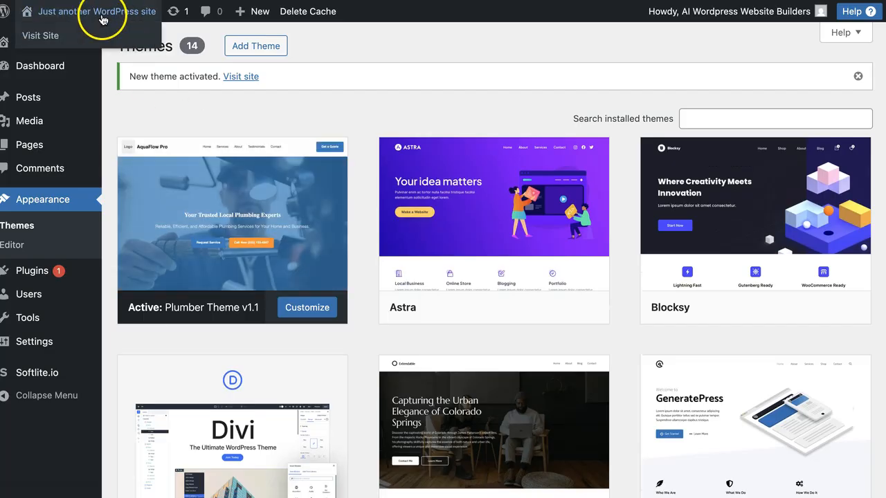
pyautogui.rightClick(54, 36)
pyautogui.click(69, 41)
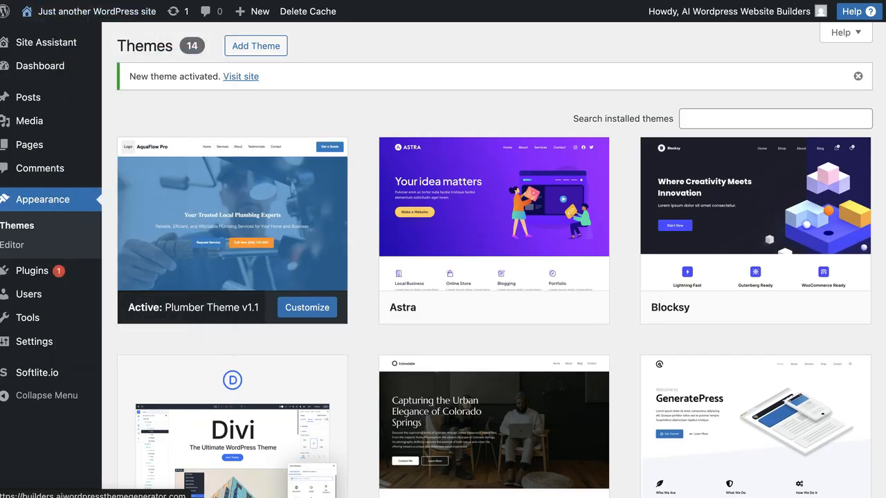
pyautogui.hotkey('ctrl', 'Tab')
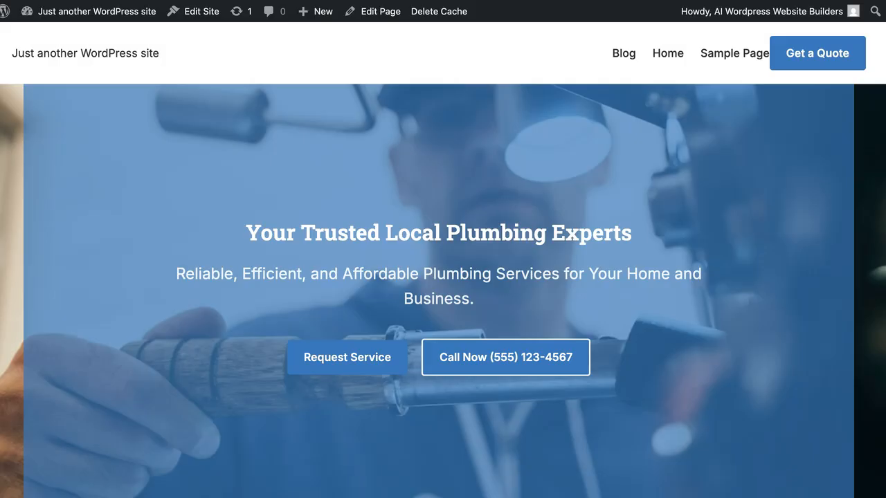
pyautogui.scroll(-3, 332, 214)
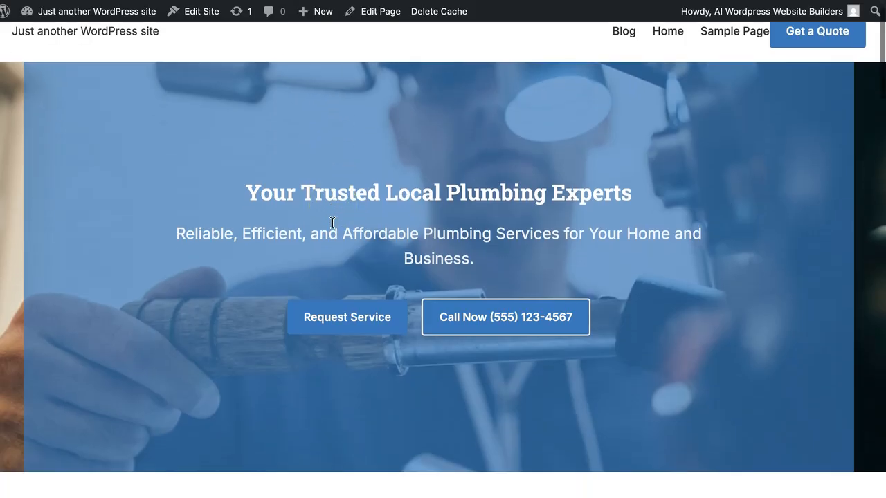
pyautogui.scroll(-5, 332, 222)
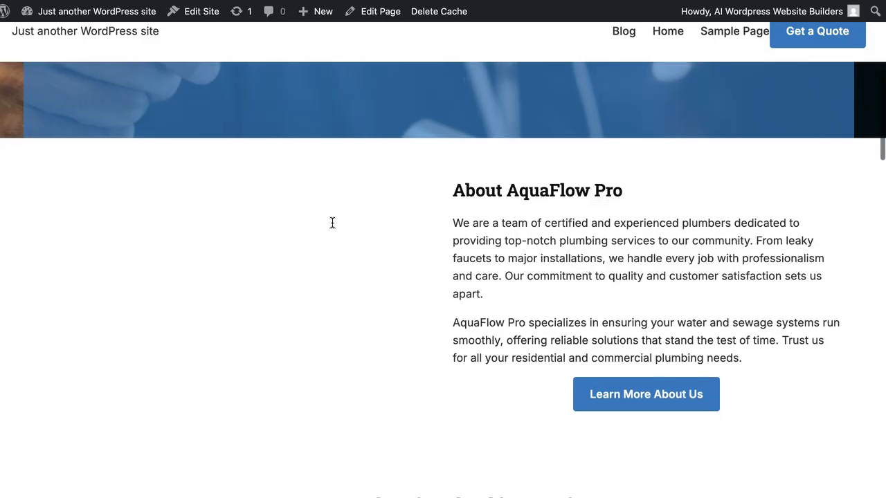
pyautogui.scroll(-4, 332, 222)
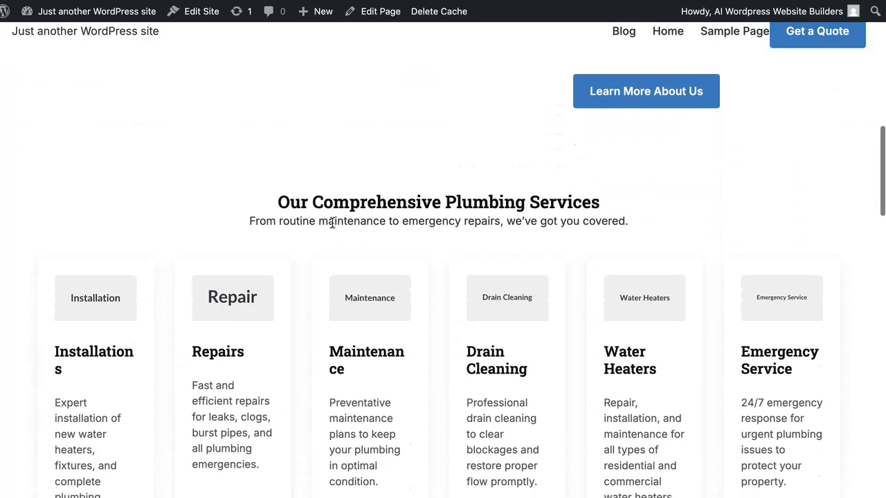
pyautogui.scroll(-10, 332, 222)
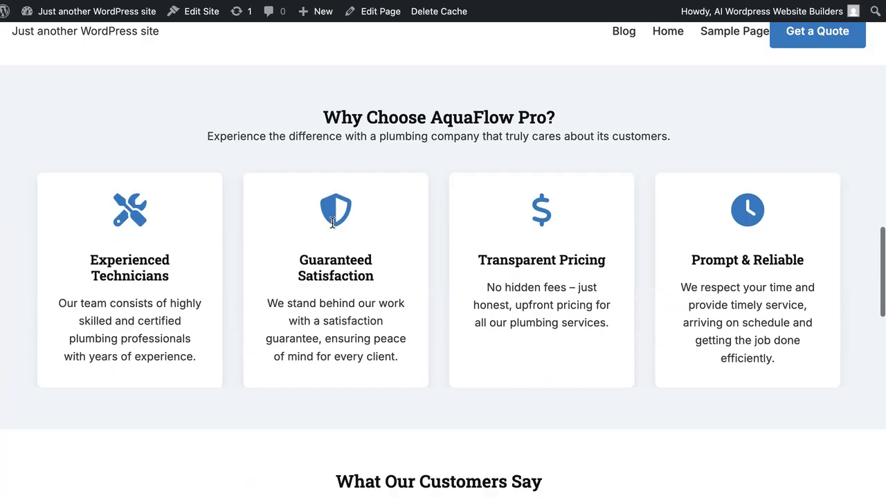
pyautogui.scroll(-10, 332, 222)
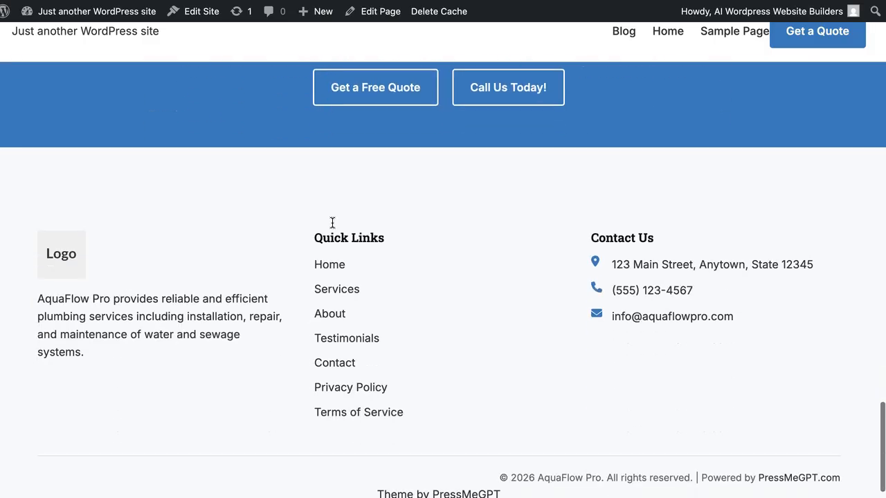
pyautogui.scroll(20, 332, 222)
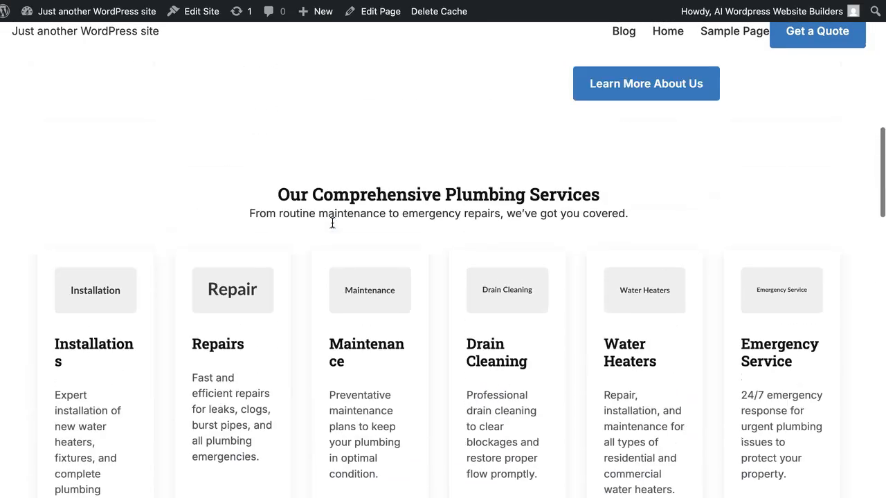
pyautogui.scroll(6, 332, 223)
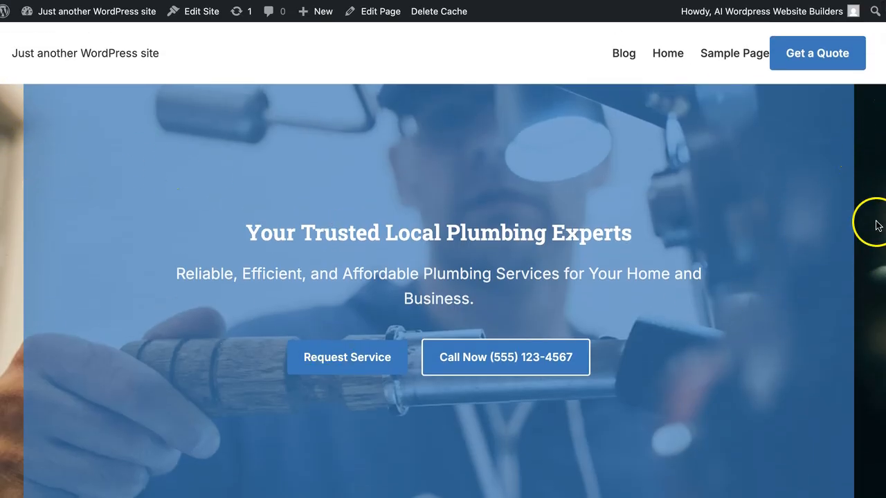
pyautogui.scroll(-3, 338, 366)
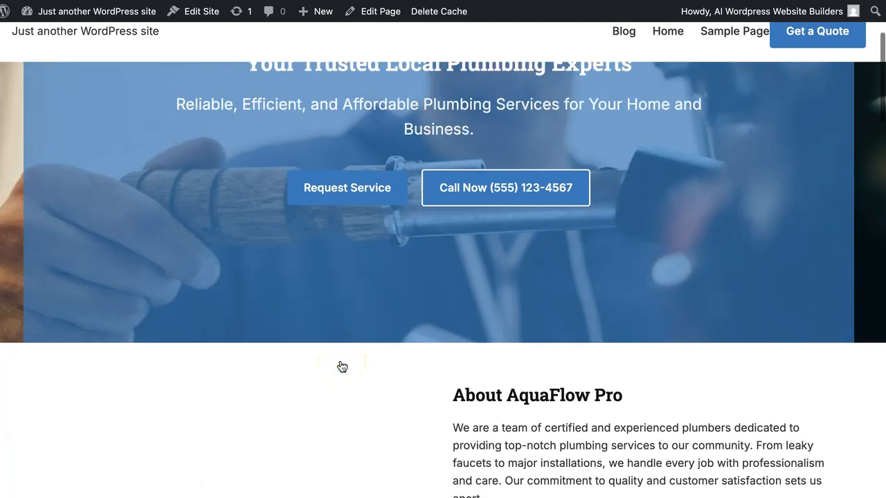
pyautogui.scroll(-5, 342, 366)
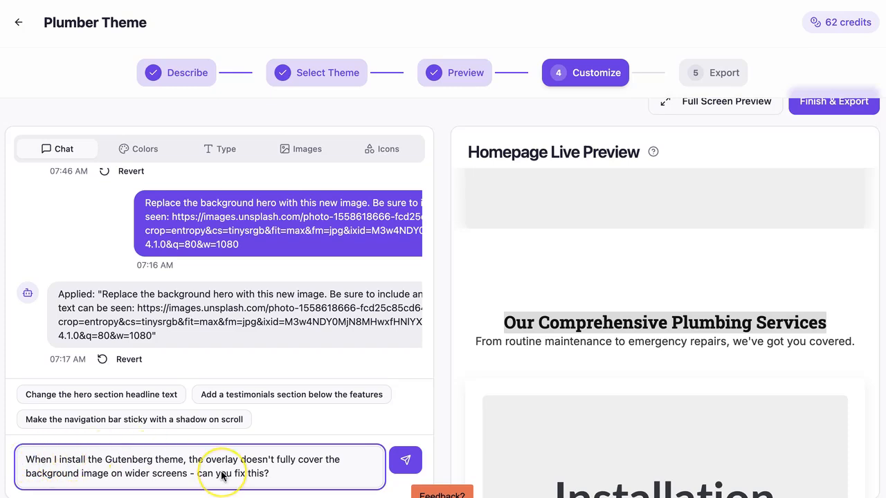
# Send a chat request to make the hero overlay fully cover the background and limit the services section to 3 by 2 columns.
pyautogui.click(189, 473)
pyautogui.click(207, 463)
pyautogui.write('hero')
pyautogui.scroll(-2, 254, 464)
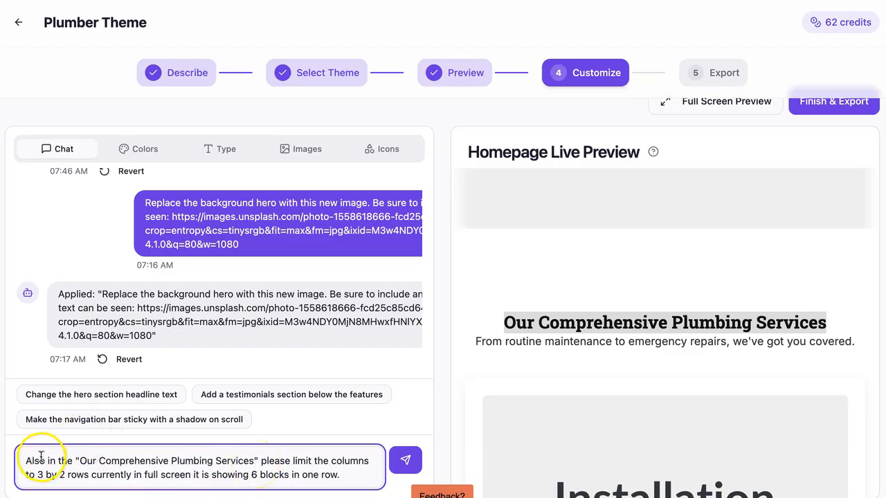
pyautogui.click(488, 342)
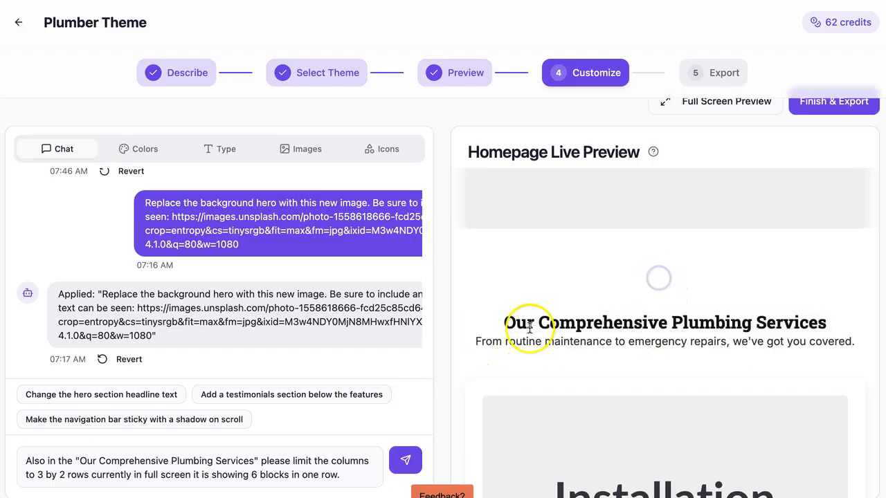
pyautogui.scroll(-4, 615, 406)
pyautogui.scroll(-3, 615, 408)
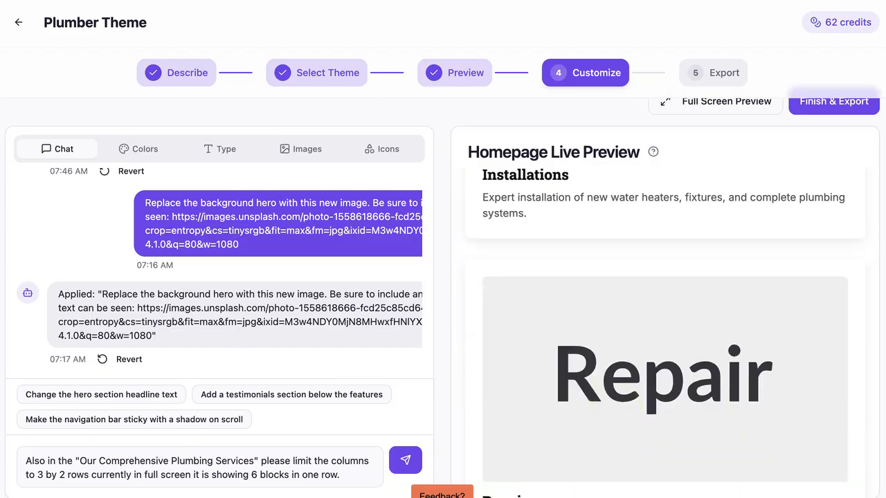
pyautogui.click(41, 474)
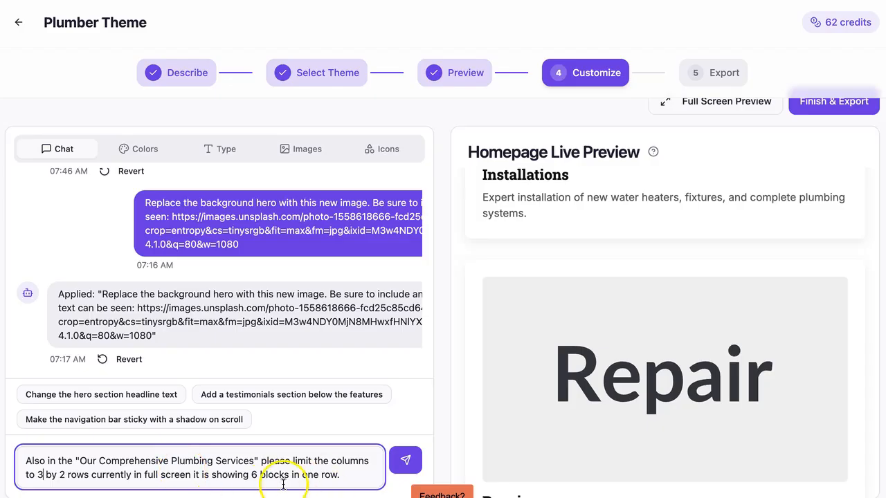
pyautogui.click(402, 461)
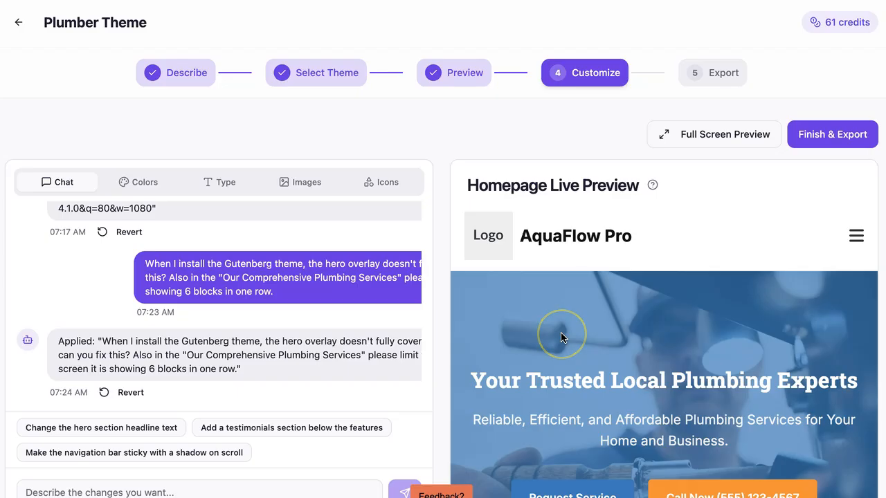
# Open the full screen preview, scroll through the services section's layout, and close it.
pyautogui.scroll(-5, 526, 356)
pyautogui.scroll(3, 525, 356)
pyautogui.click(692, 136)
pyautogui.scroll(-12, 425, 336)
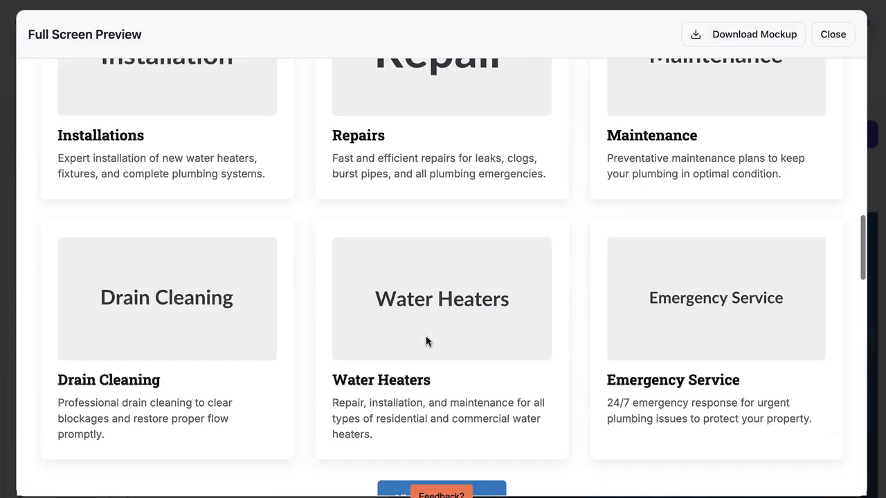
pyautogui.scroll(-10, 425, 341)
pyautogui.scroll(20, 425, 339)
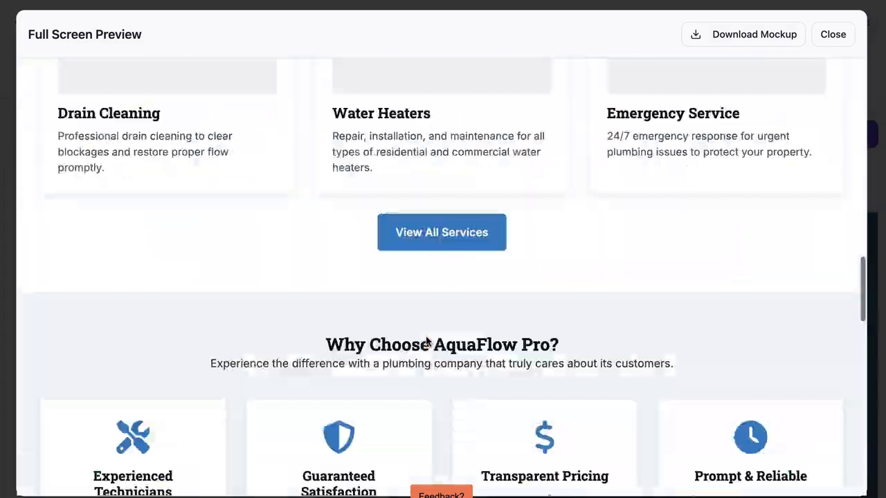
pyautogui.click(839, 39)
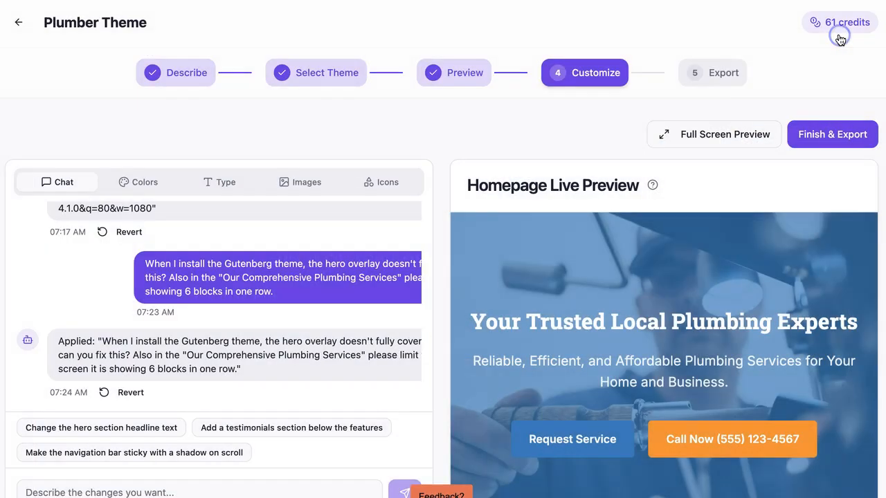
# Return to the export step and download the revised theme as a Block Theme (FSE) zip package.
pyautogui.scroll(3, 781, 227)
pyautogui.click(717, 75)
pyautogui.click(456, 355)
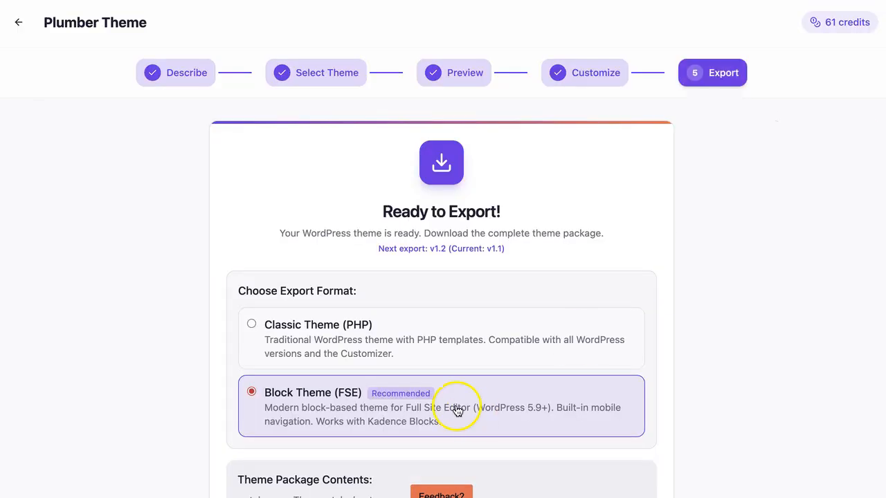
pyautogui.scroll(-4, 458, 388)
pyautogui.click(459, 450)
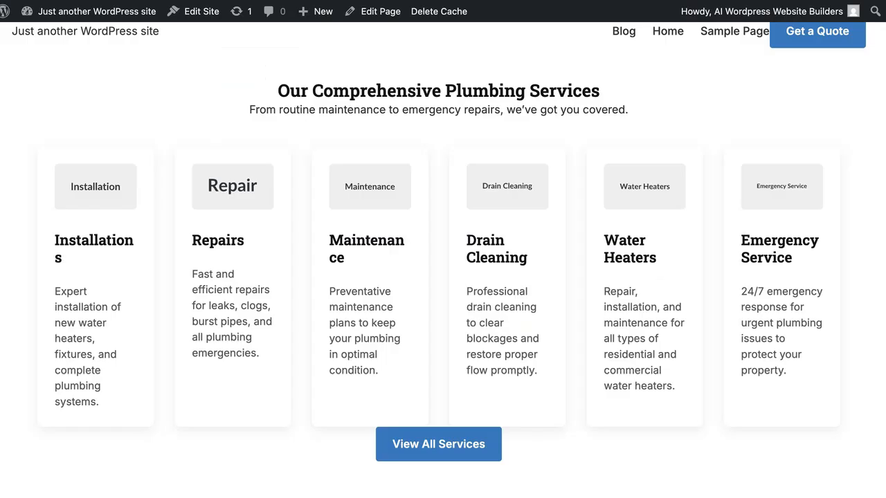
pyautogui.click(199, 219)
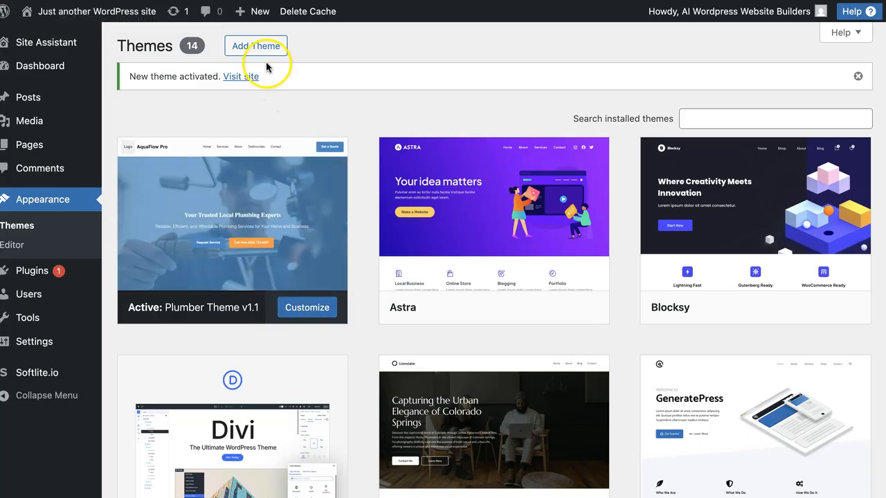
# Upload the plumber-theme-theme-v1.2.zip package as a new theme and replace the installed version with the uploaded one.
pyautogui.click(264, 44)
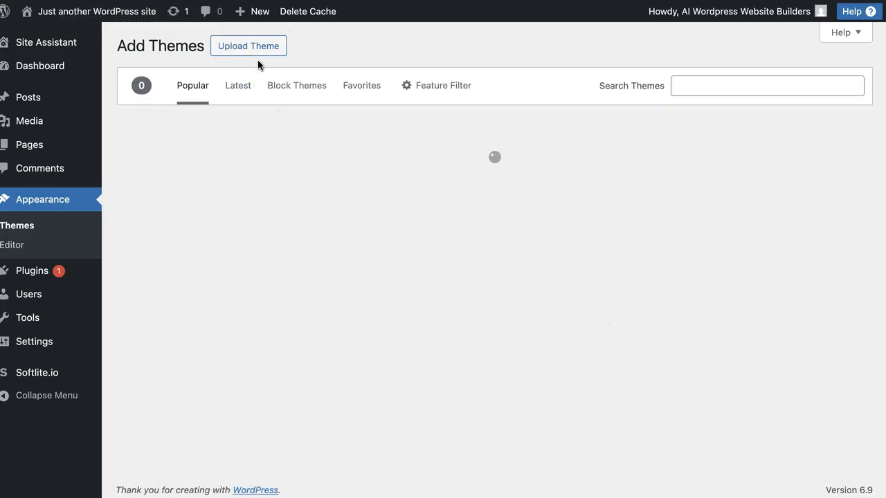
pyautogui.click(262, 50)
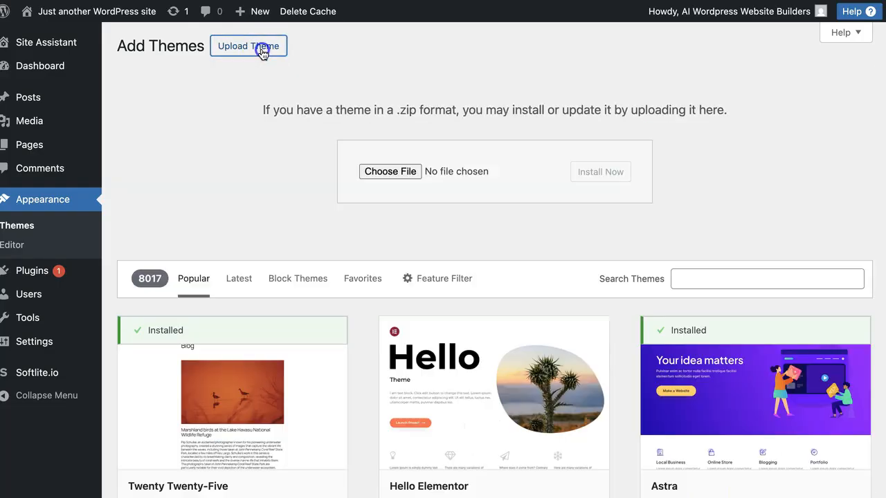
pyautogui.click(388, 172)
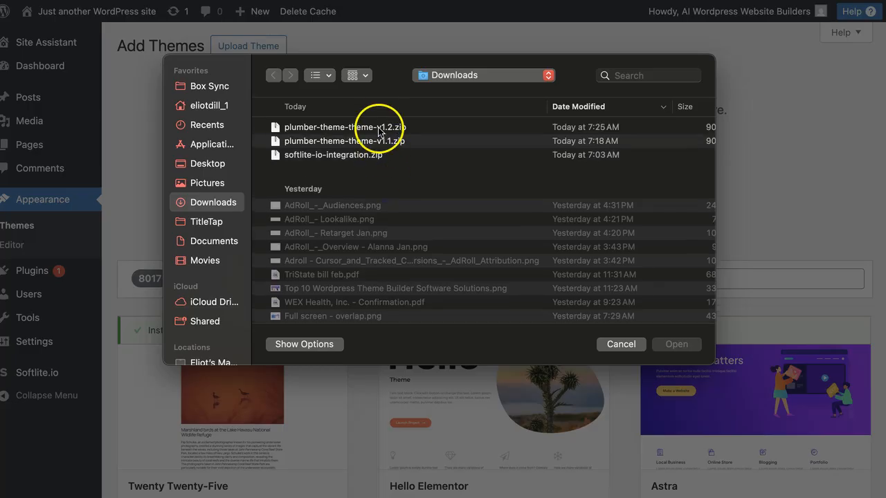
pyautogui.doubleClick(370, 128)
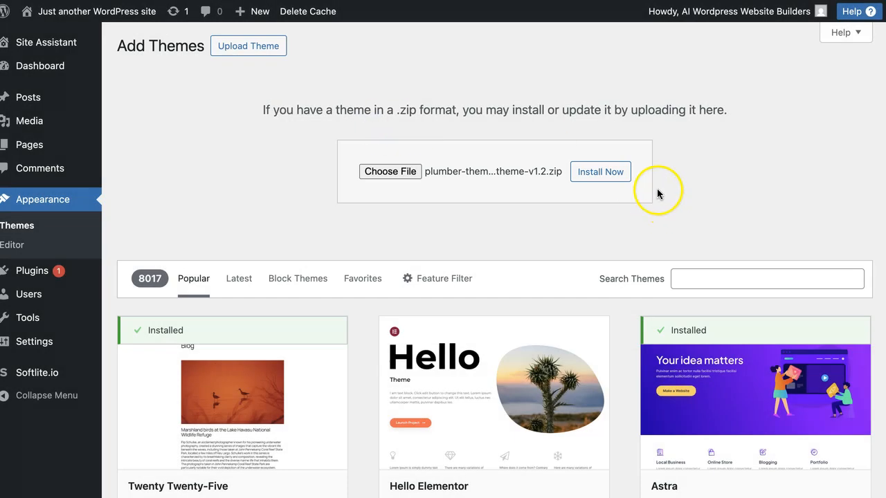
pyautogui.click(618, 178)
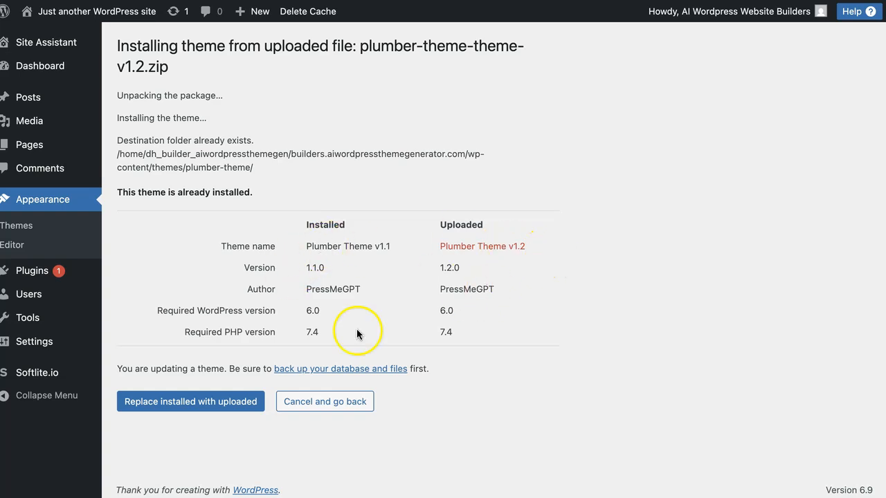
pyautogui.click(210, 406)
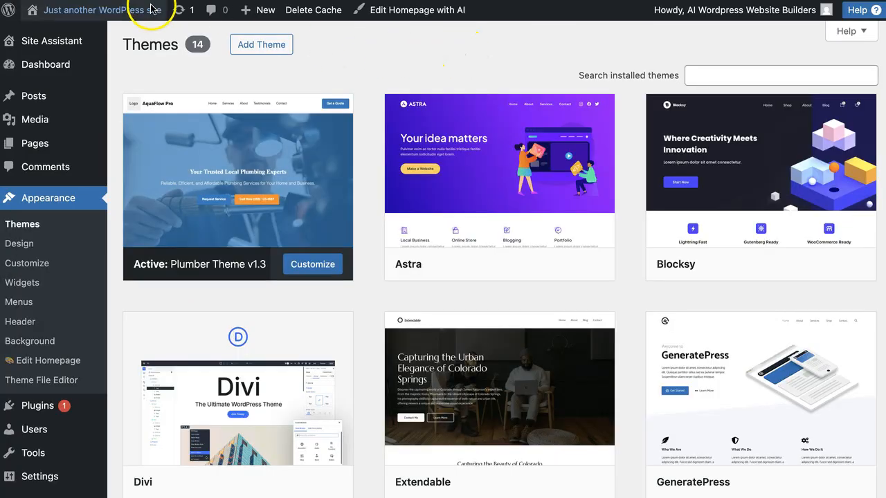
# Visit the site and scroll through the homepage to examine the updated hero overlay and services section.
pyautogui.moveTo(152, 10)
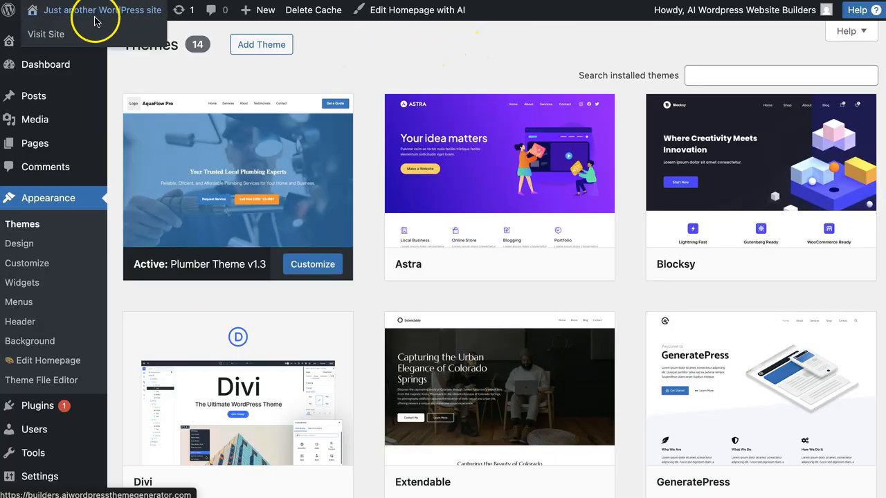
pyautogui.click(58, 34)
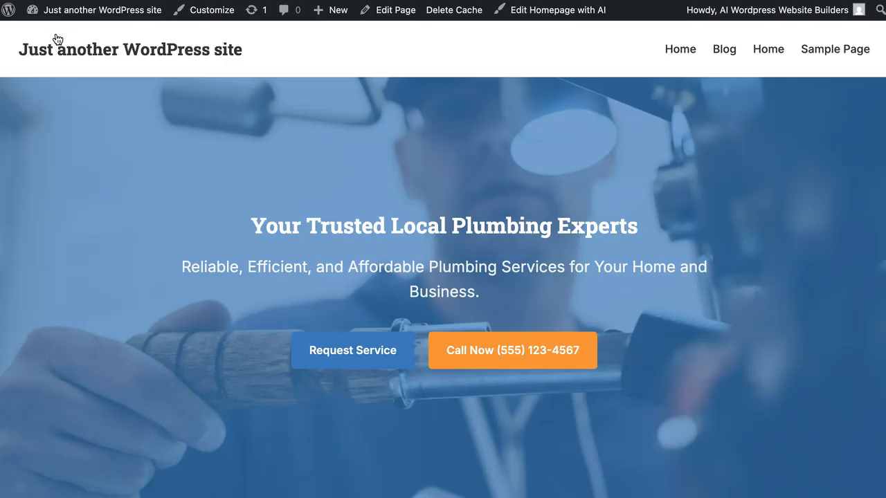
pyautogui.scroll(-10, 405, 280)
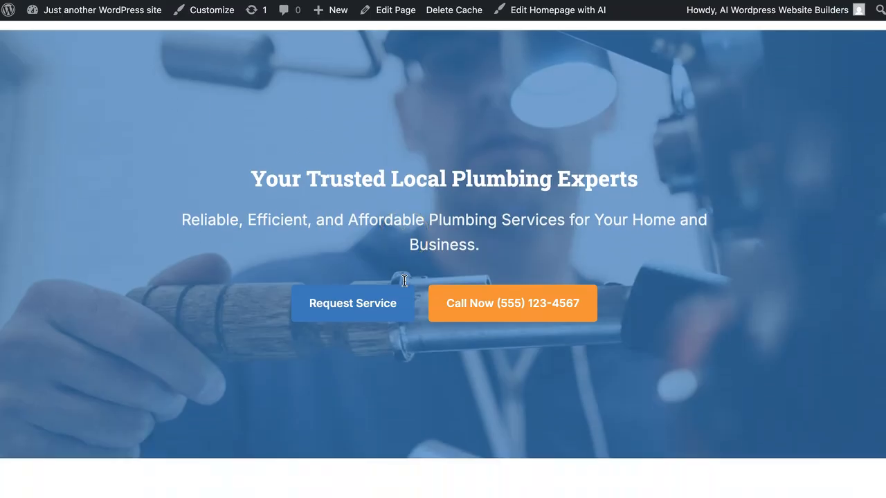
pyautogui.scroll(-9, 405, 281)
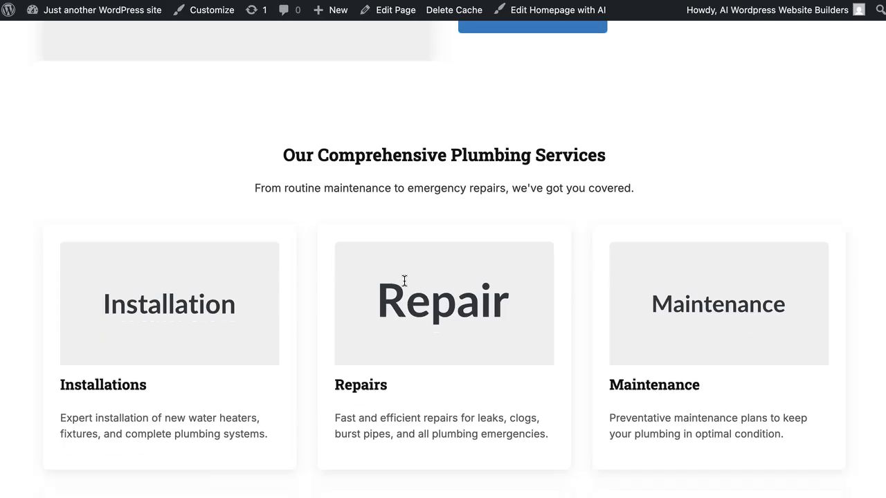
pyautogui.scroll(-9, 404, 281)
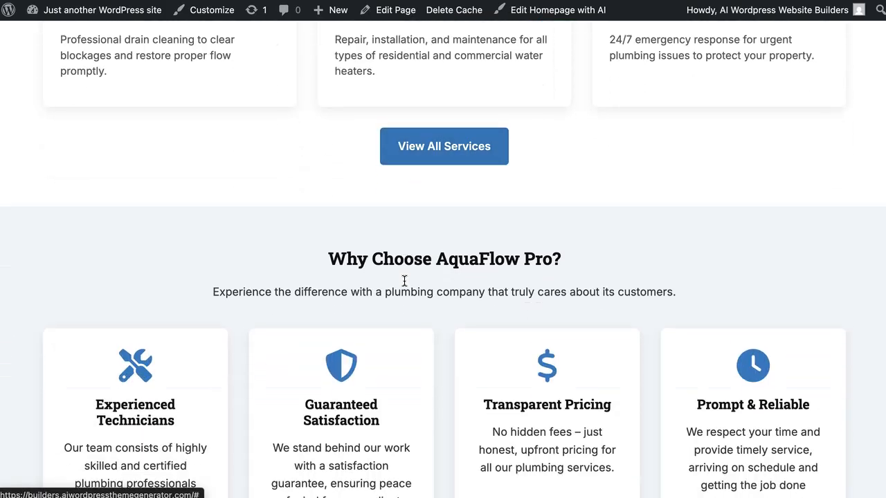
pyautogui.scroll(-4, 404, 281)
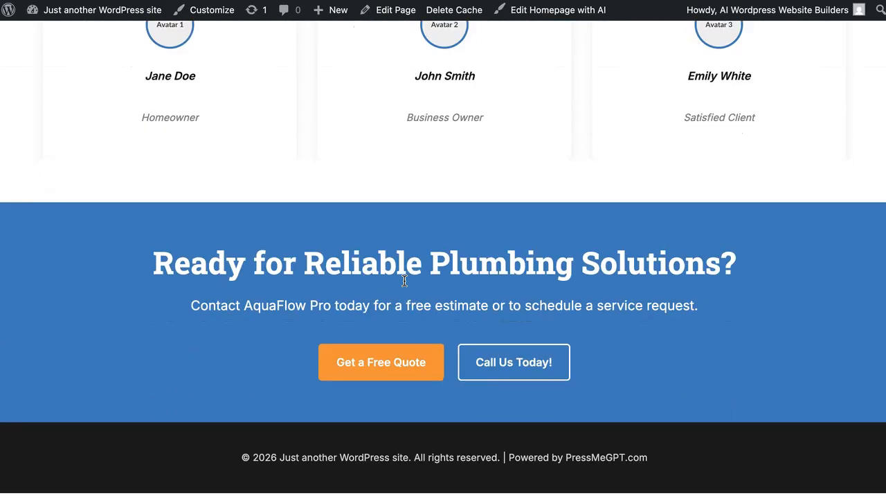
pyautogui.scroll(15, 405, 281)
pyautogui.scroll(1, 404, 281)
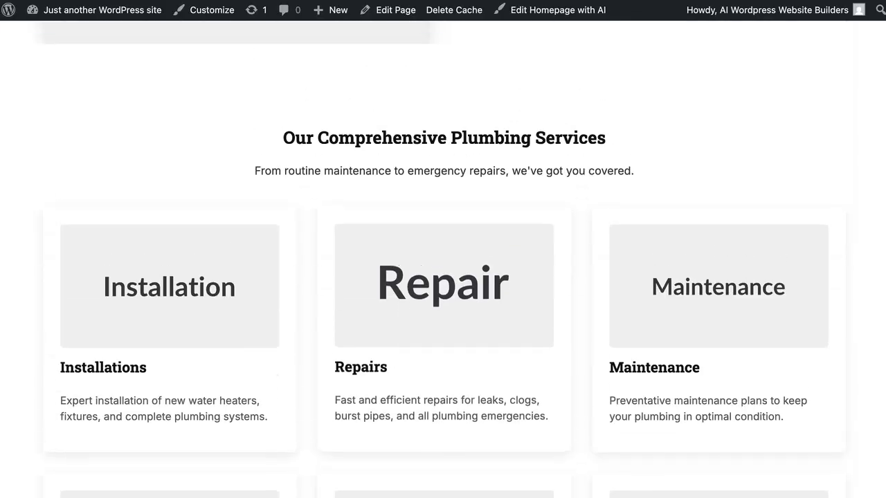
pyautogui.scroll(5, 198, 307)
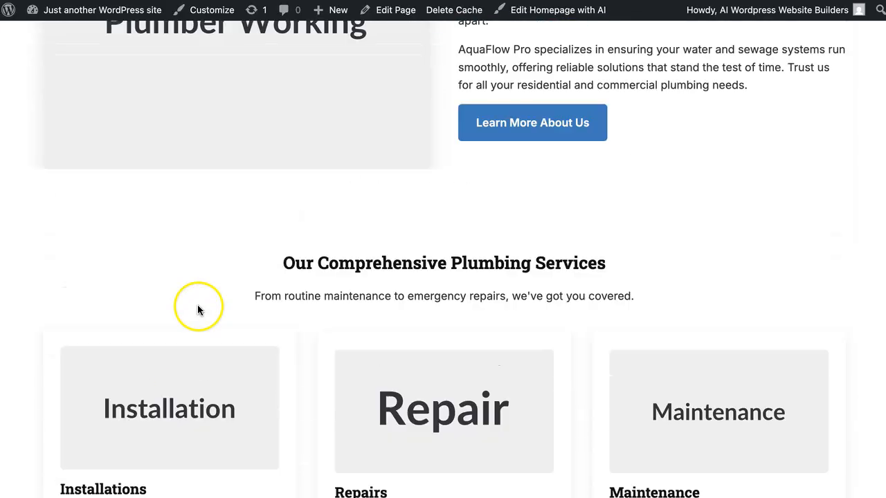
pyautogui.scroll(-2, 192, 263)
pyautogui.scroll(10, 192, 263)
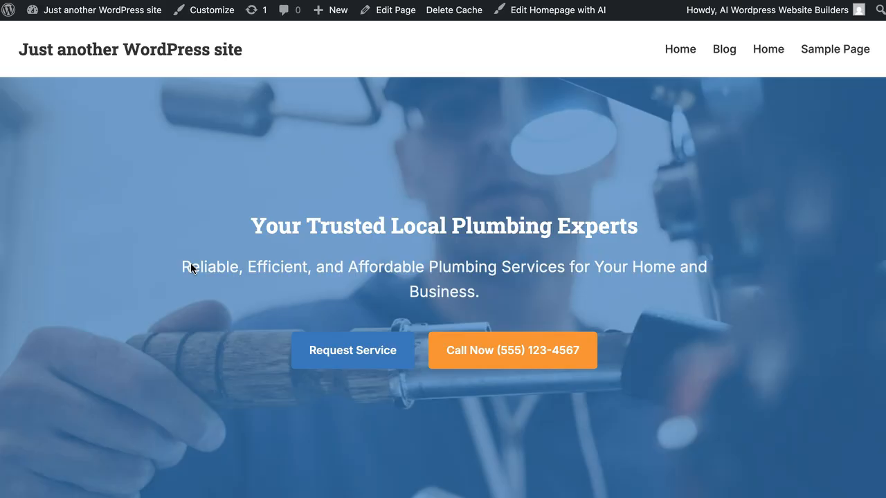
pyautogui.click(115, 367)
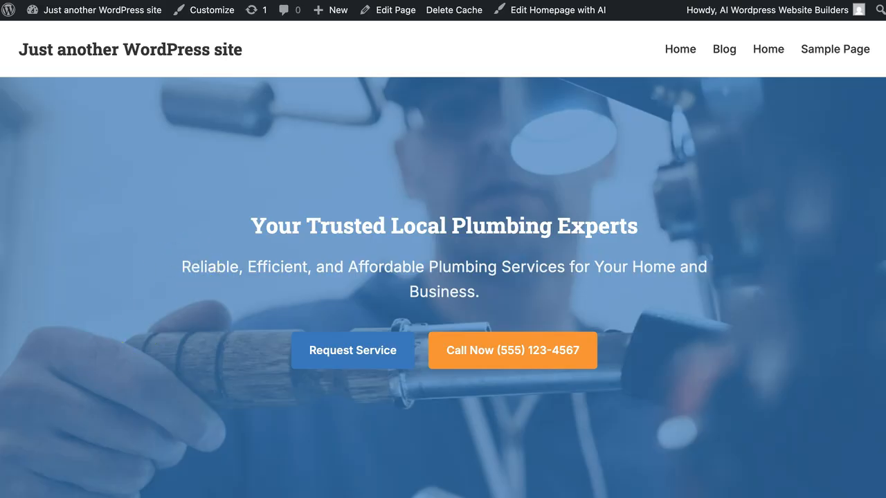